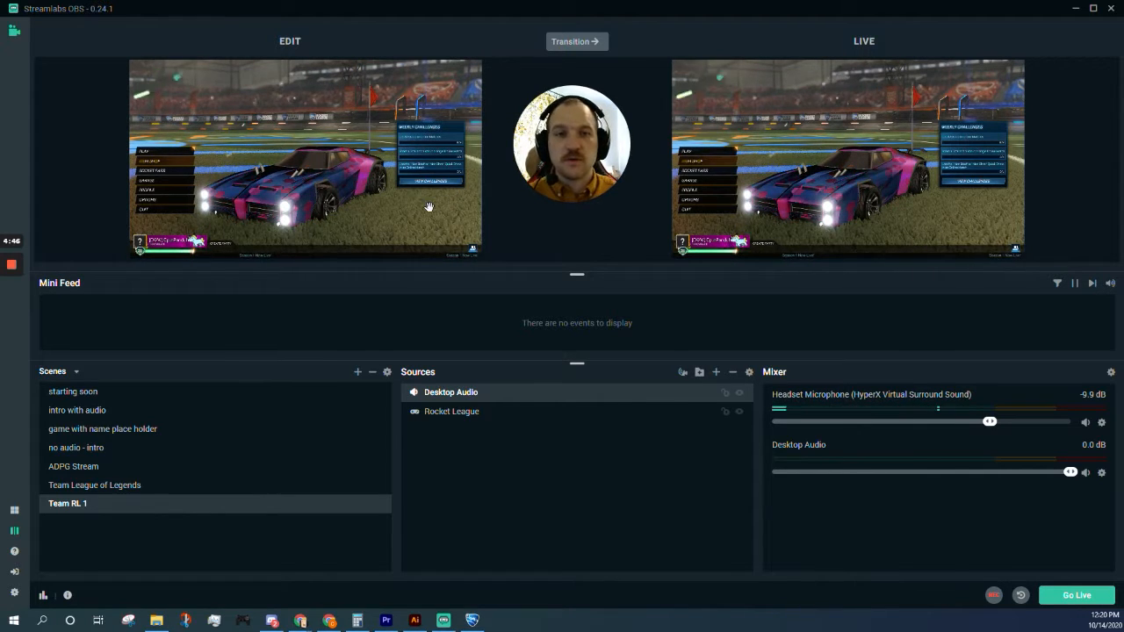
Step: Open Streamlabs OBS settings to the Stream page showing the streaming service options
click(14, 592)
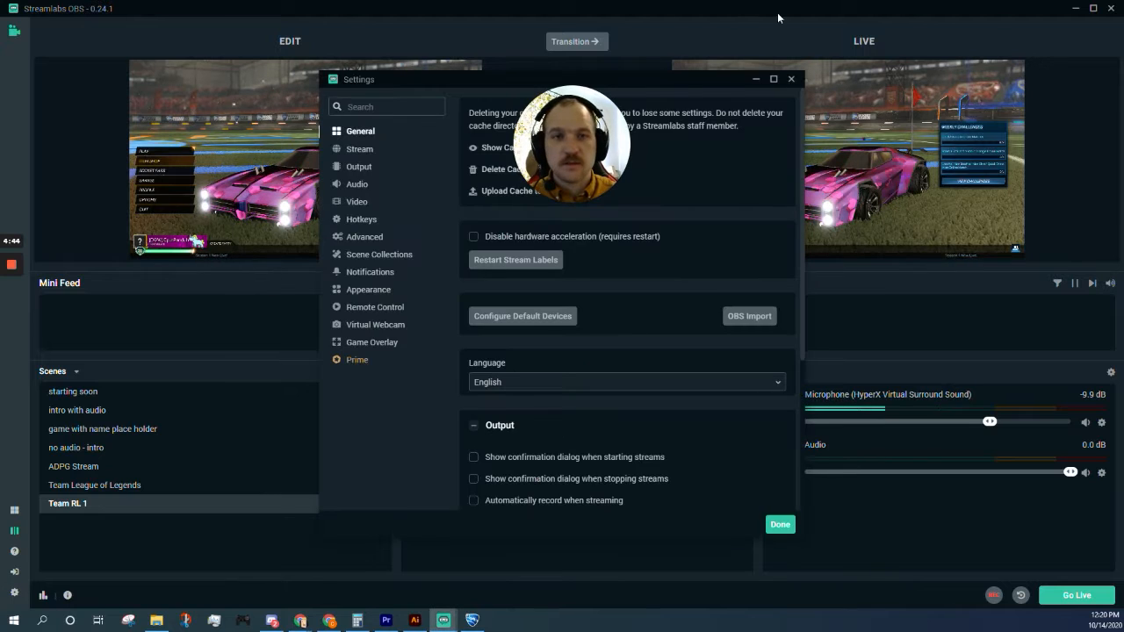
drag(582, 104, 271, 130)
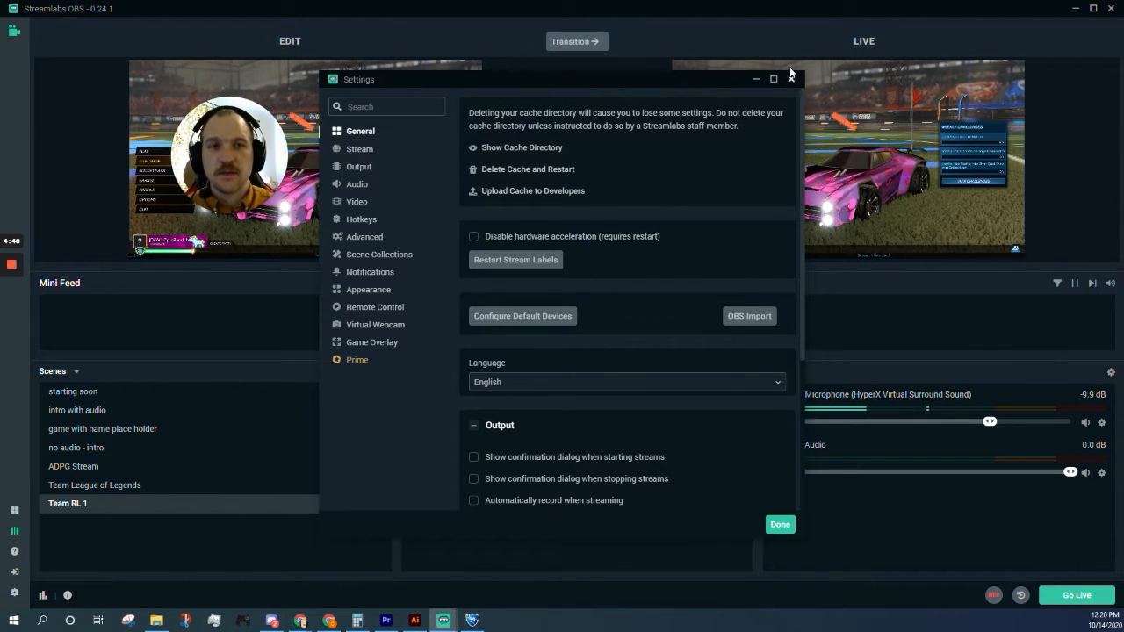
click(359, 148)
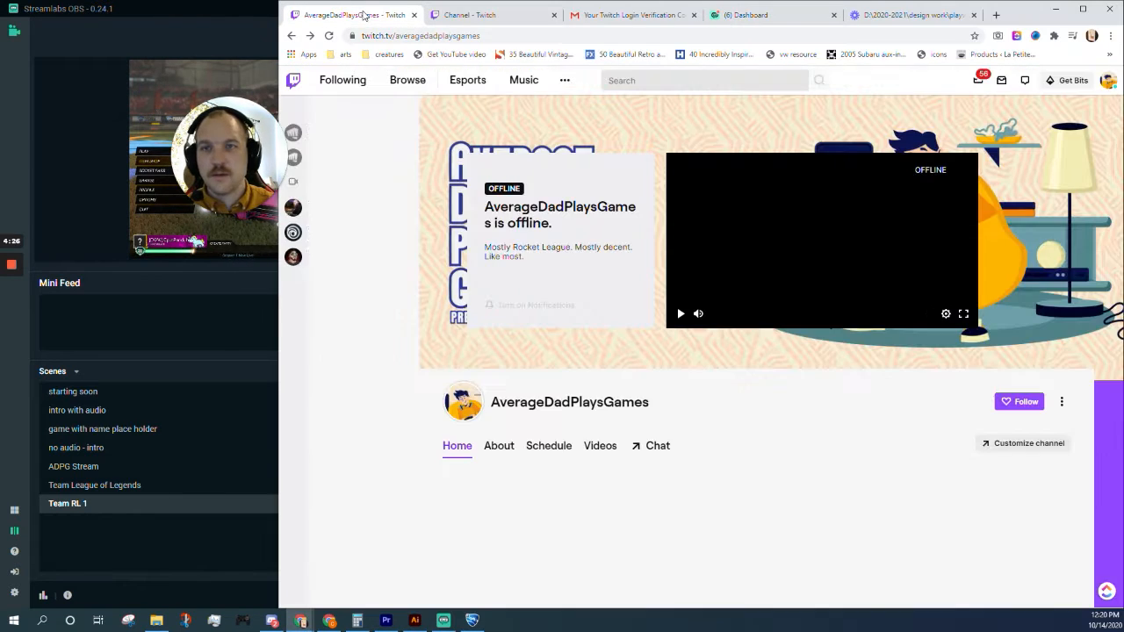
Step: Go to Twitch account Settings > Channel and Videos to reach the stream key
click(1108, 80)
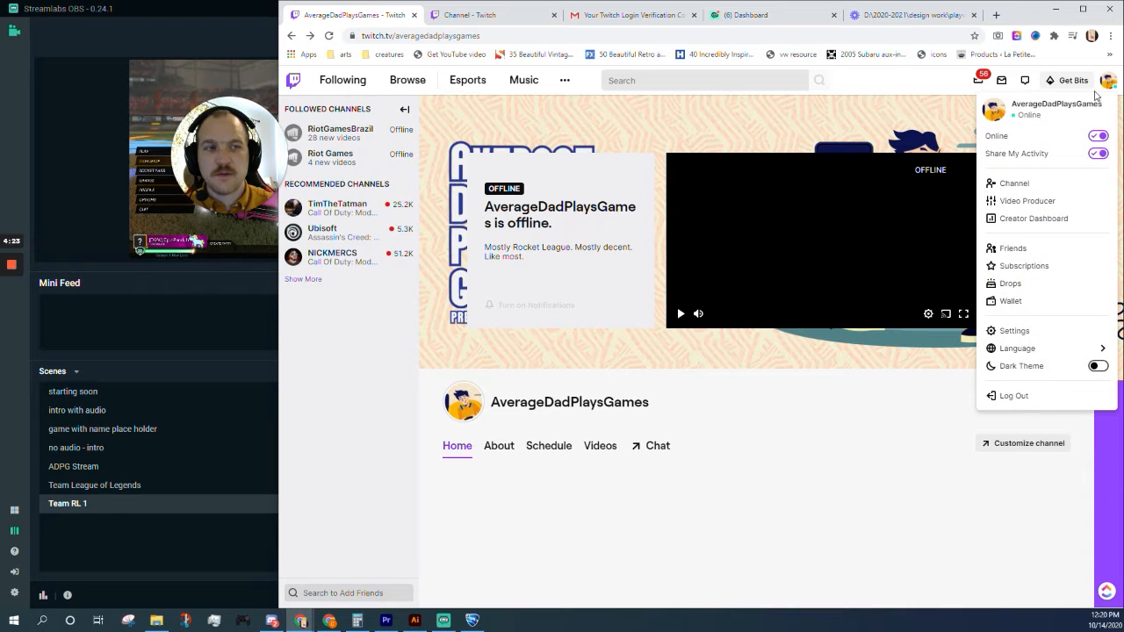
click(1023, 332)
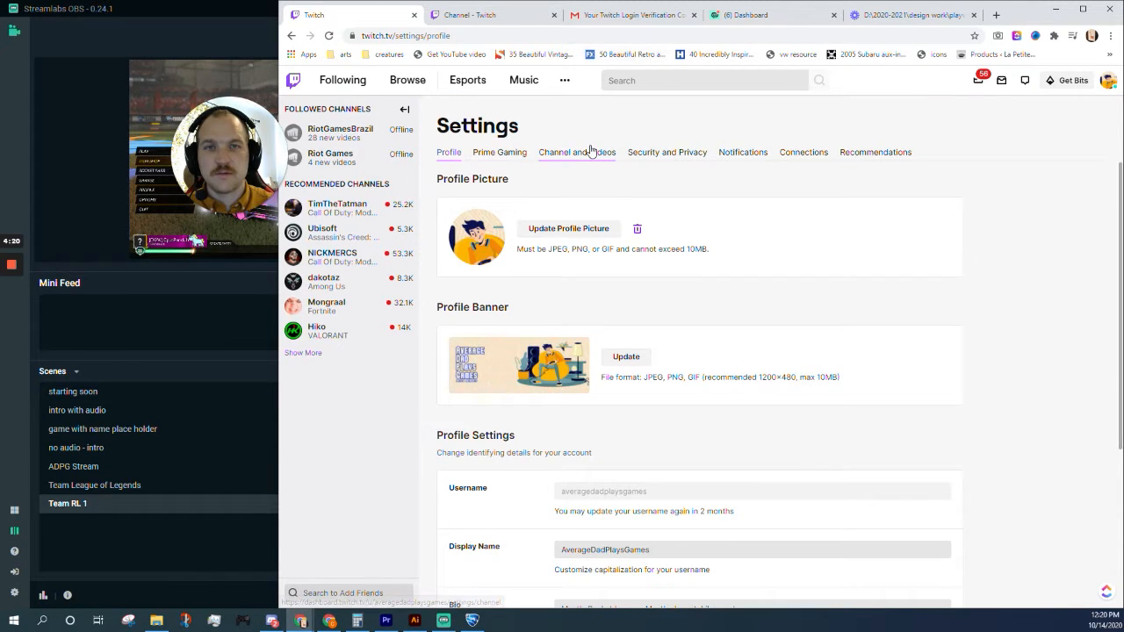
click(591, 154)
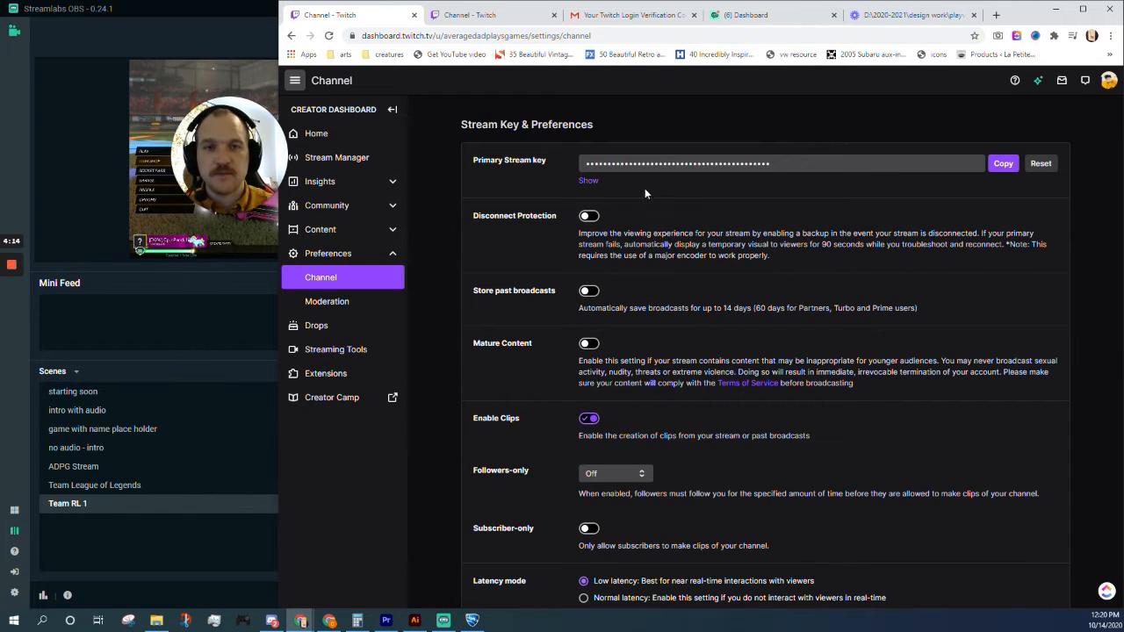
Step: Copy the Primary Stream key to the clipboard and return to Streamlabs OBS
click(846, 163)
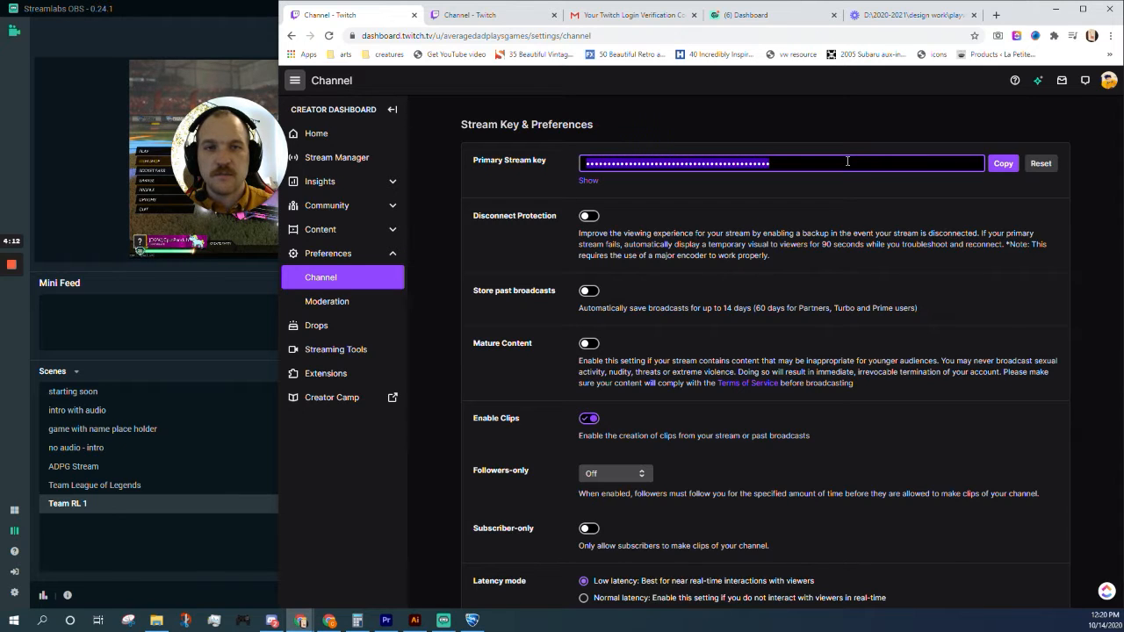
right_click(846, 162)
click(900, 169)
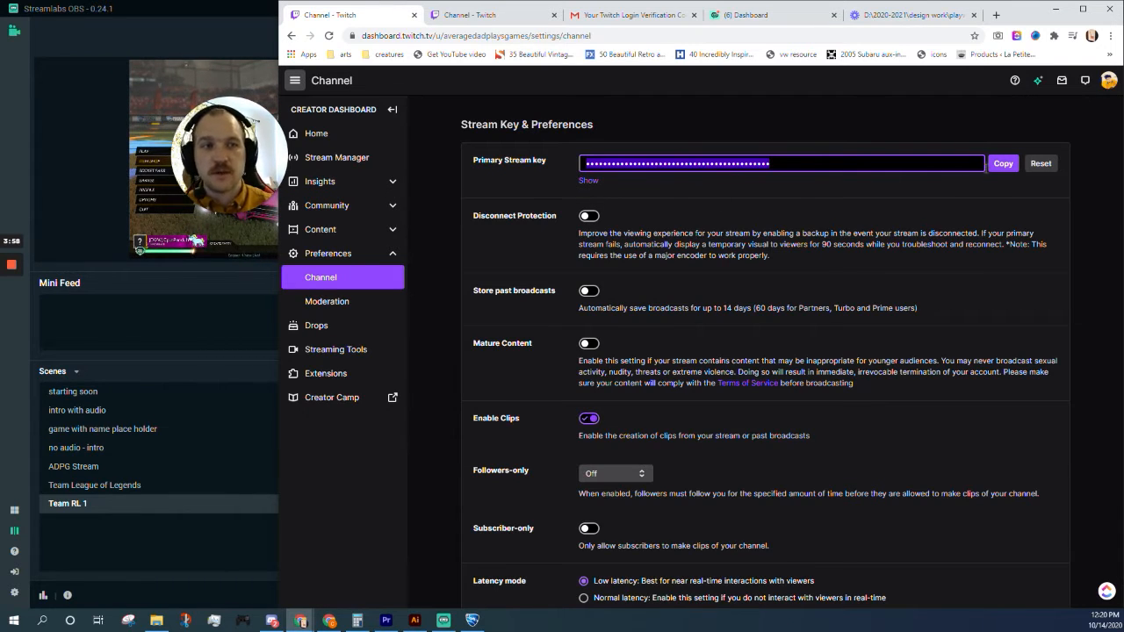
click(1001, 165)
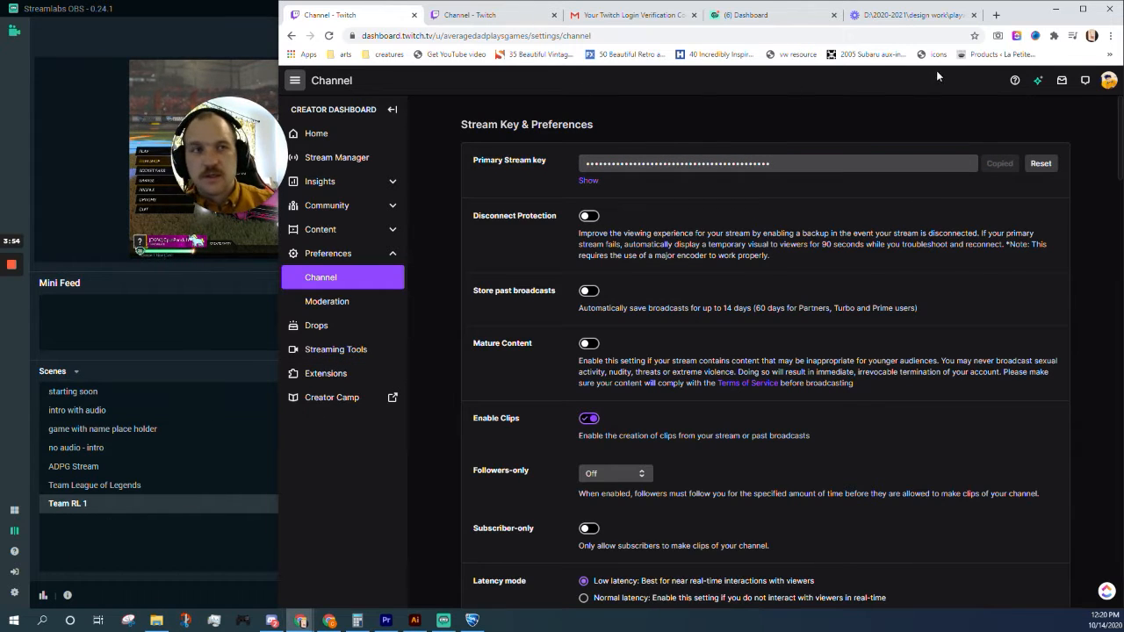
click(179, 8)
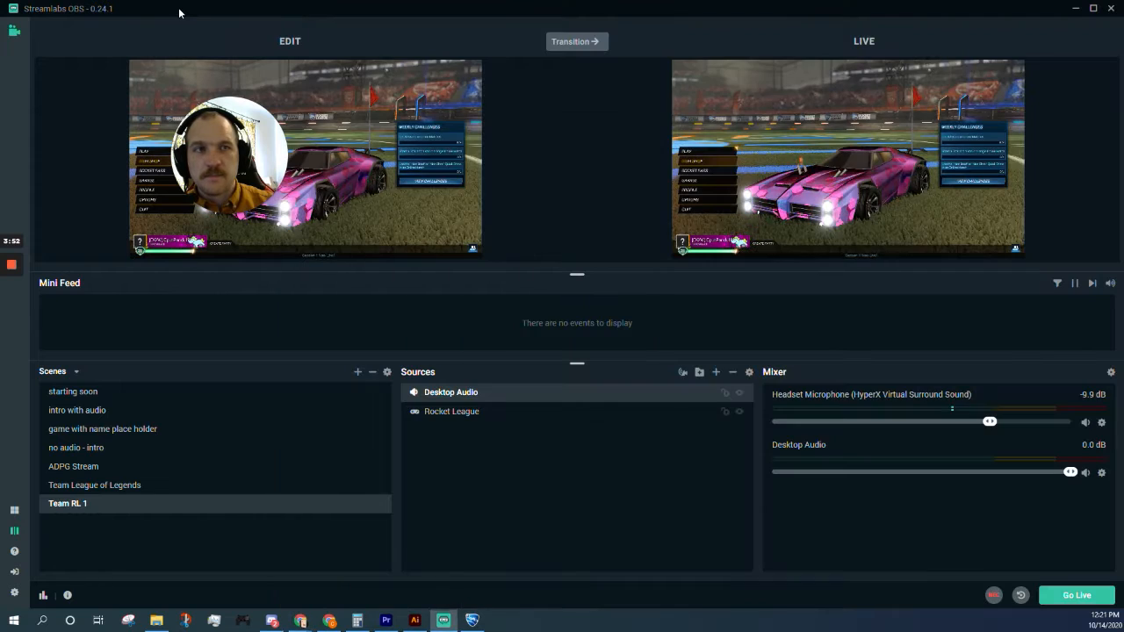
Step: Confirm the Stream settings show Service: Twitch with a stream key, then close Settings
click(14, 592)
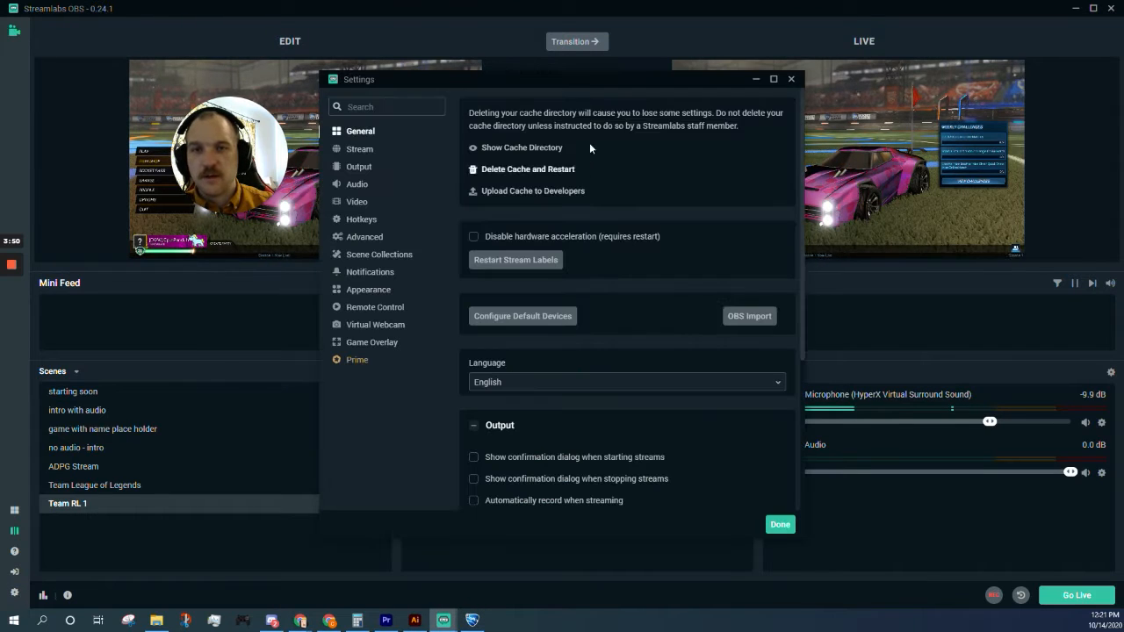
click(371, 146)
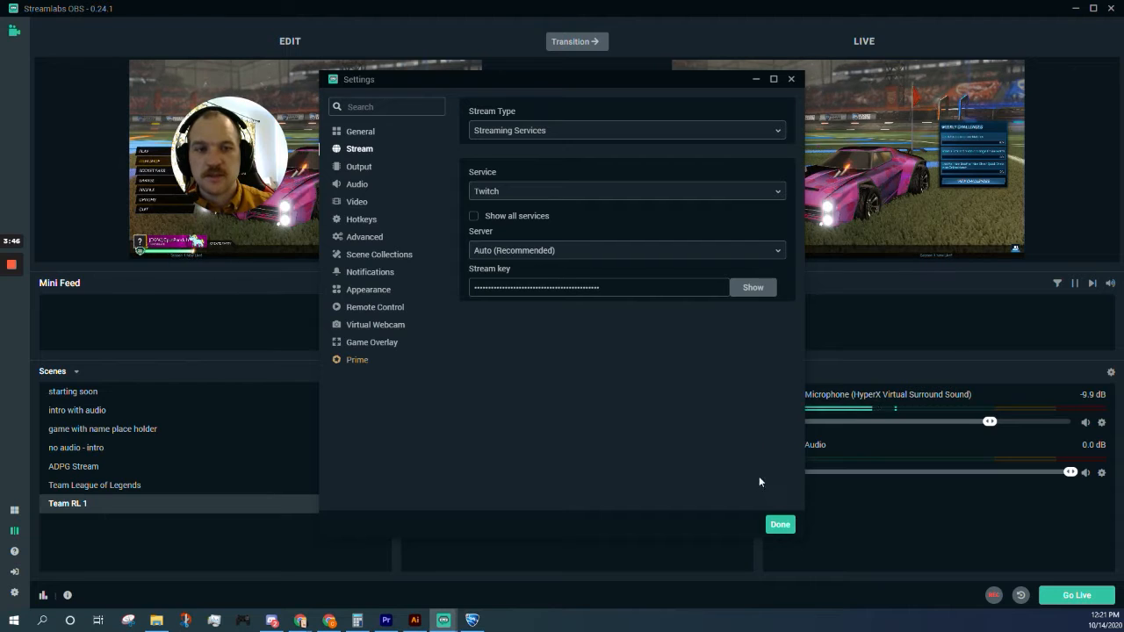
click(792, 80)
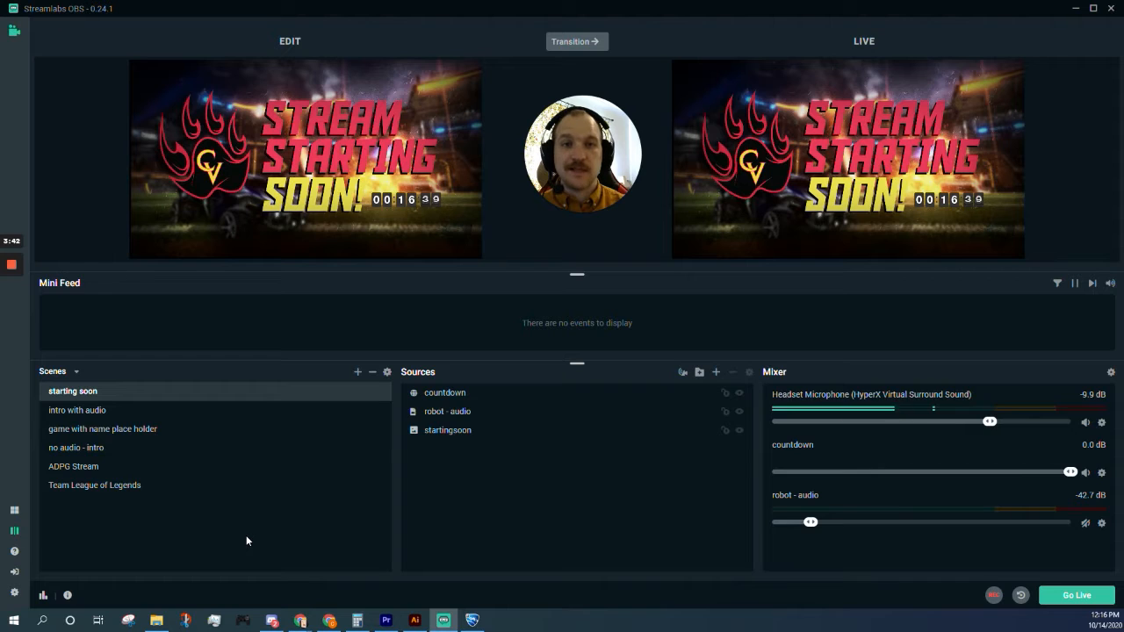
Step: Add a scene in the Scenes panel, replacing 'New Scene' with the name 'Team RL 1'
click(357, 374)
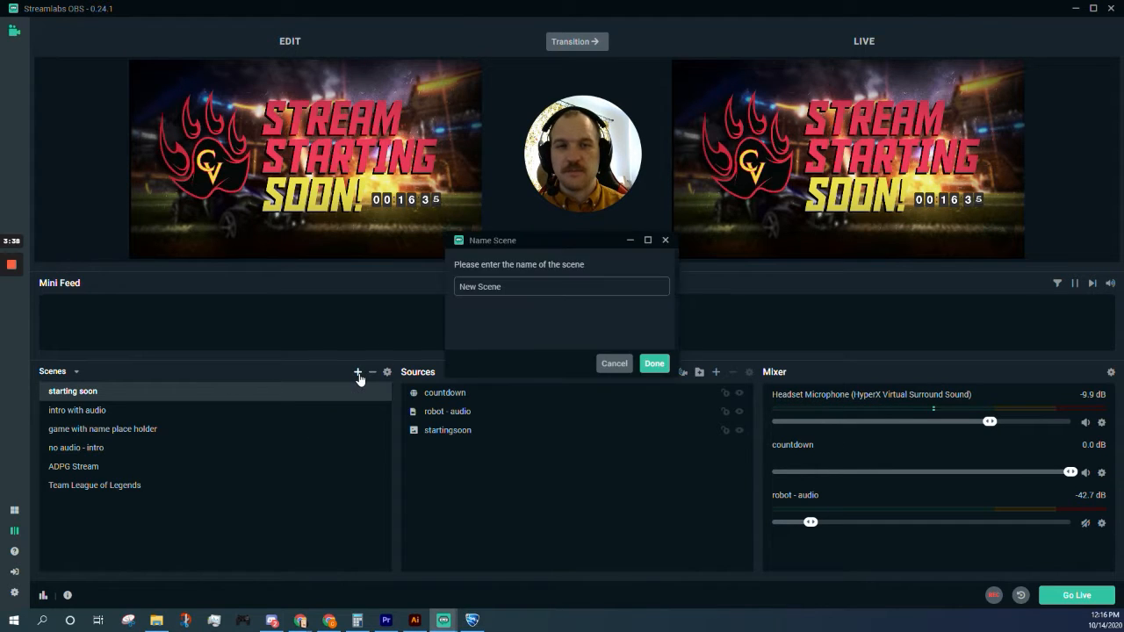
drag(509, 291, 456, 295)
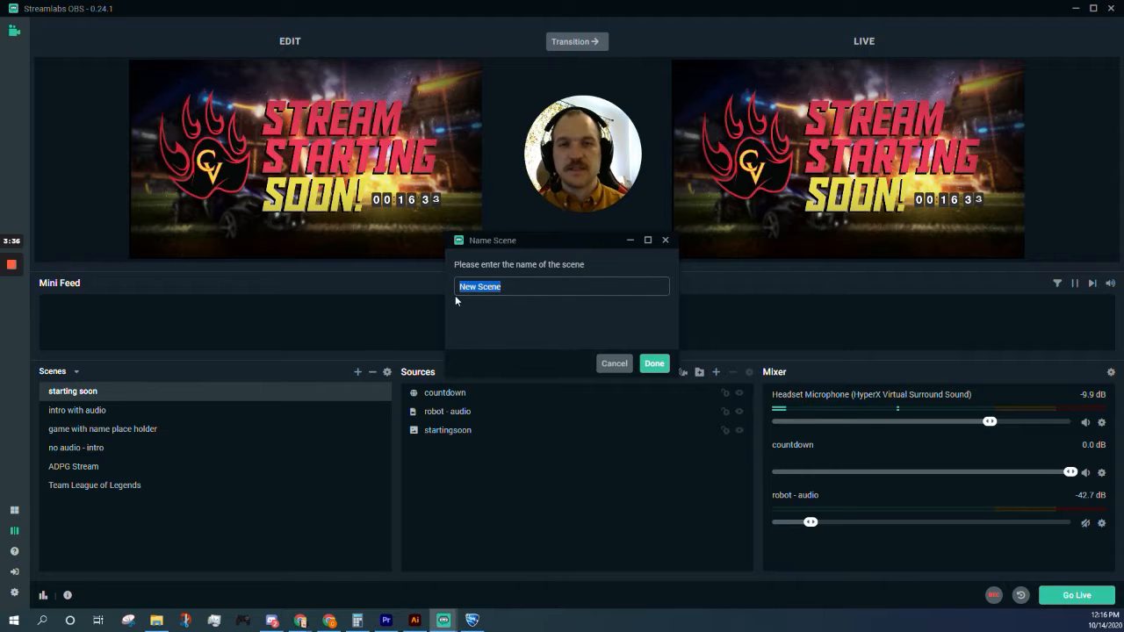
text(Team )
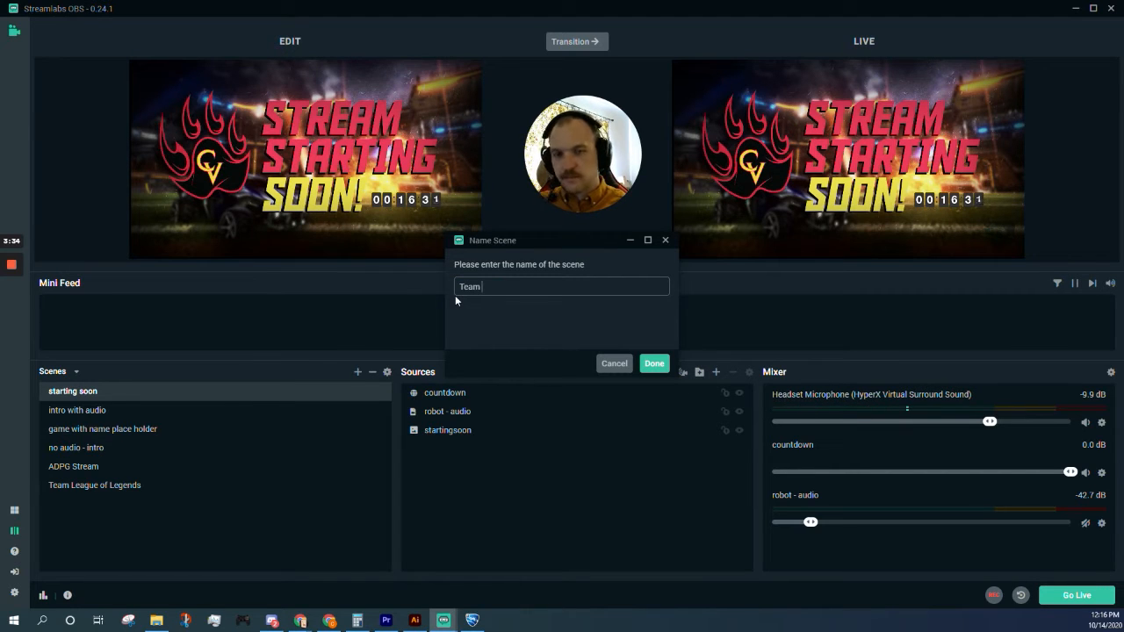
text(RL 1)
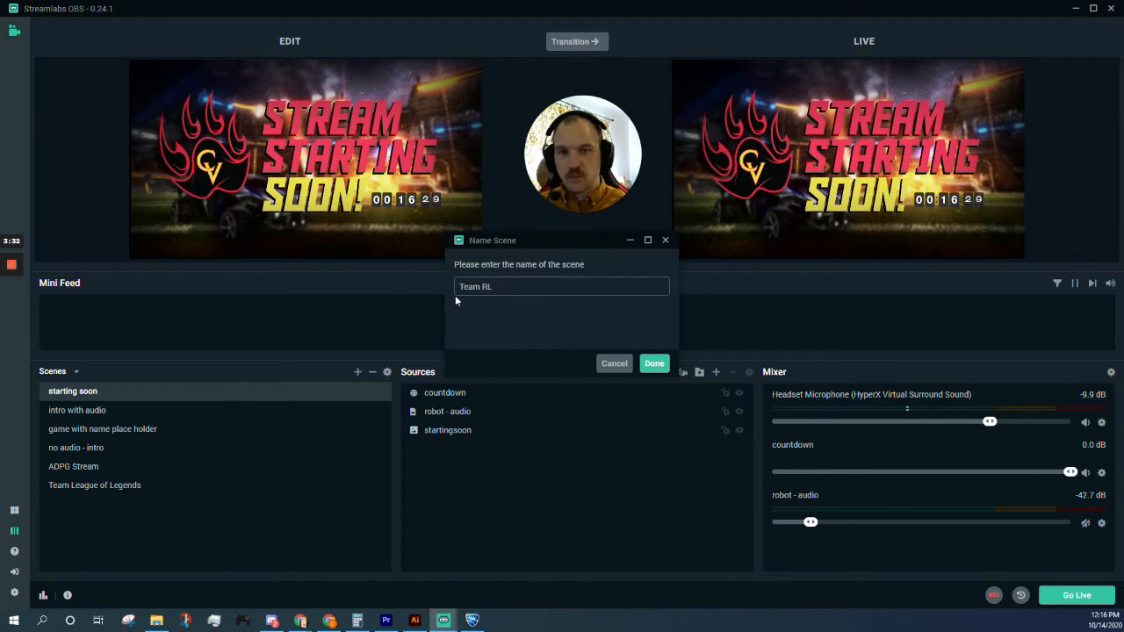
key(Return)
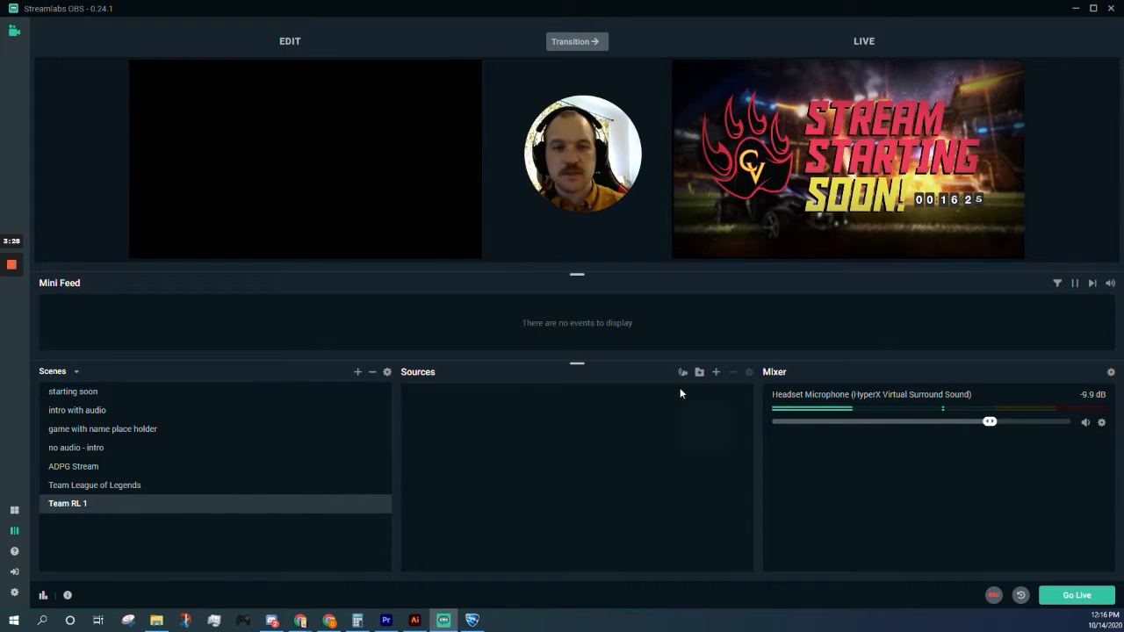
Step: Add the existing Rocket League Game Capture source to the Team RL 1 scene
click(716, 372)
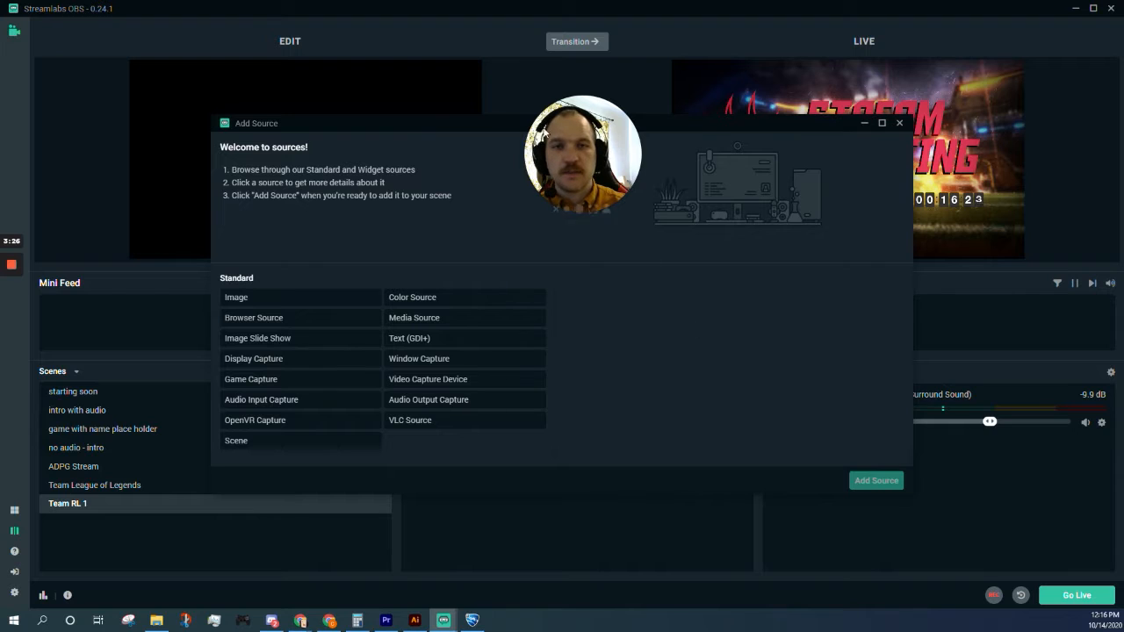
click(303, 387)
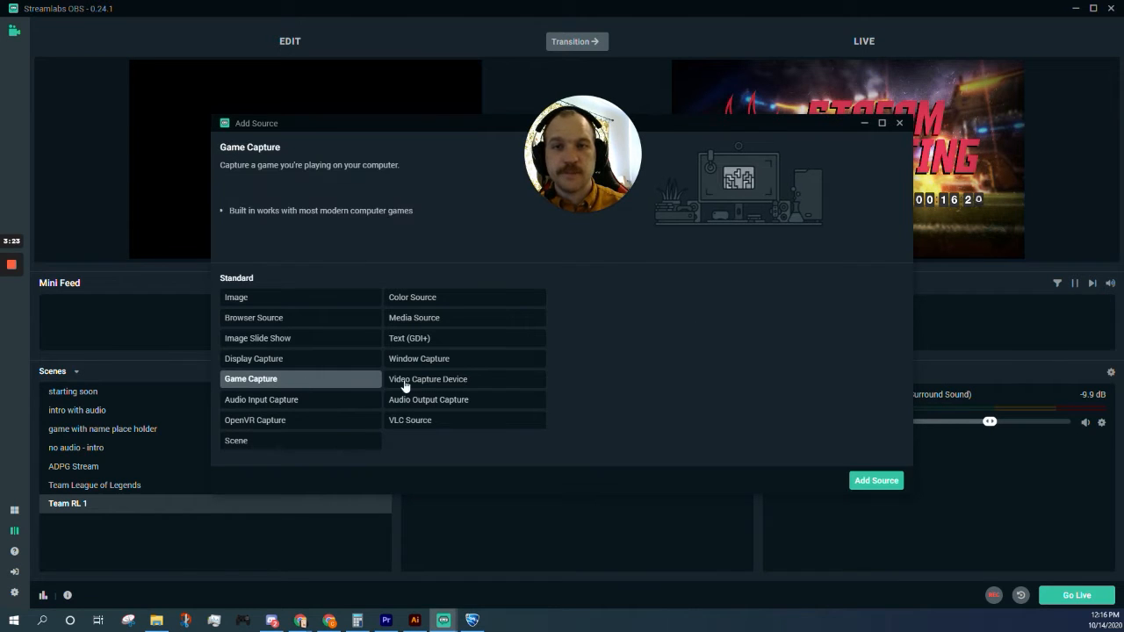
click(891, 482)
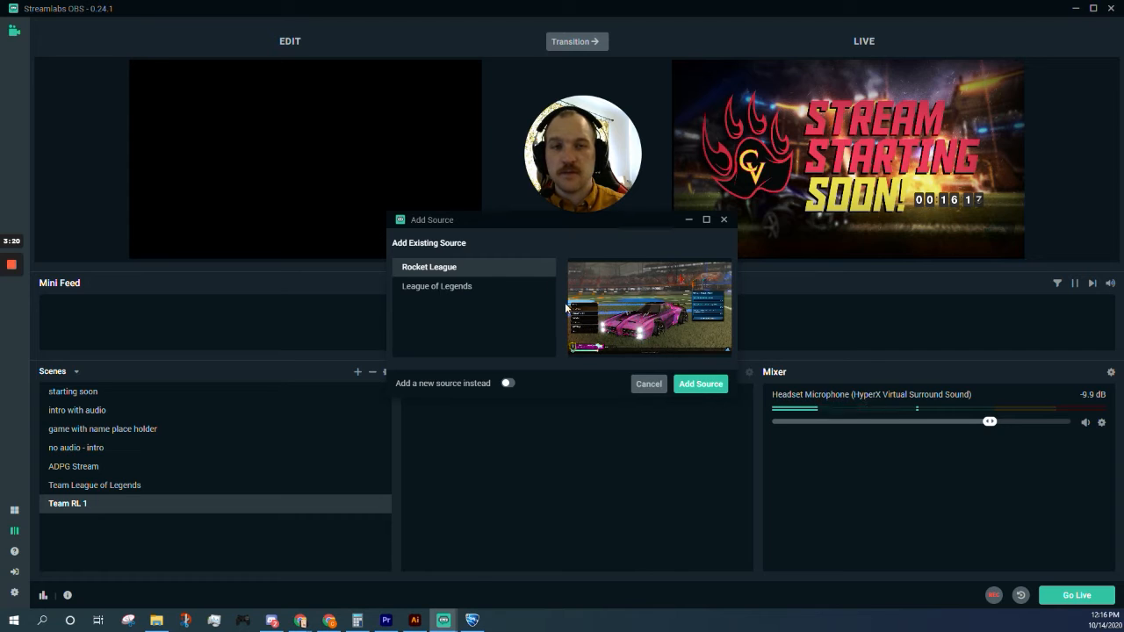
click(436, 285)
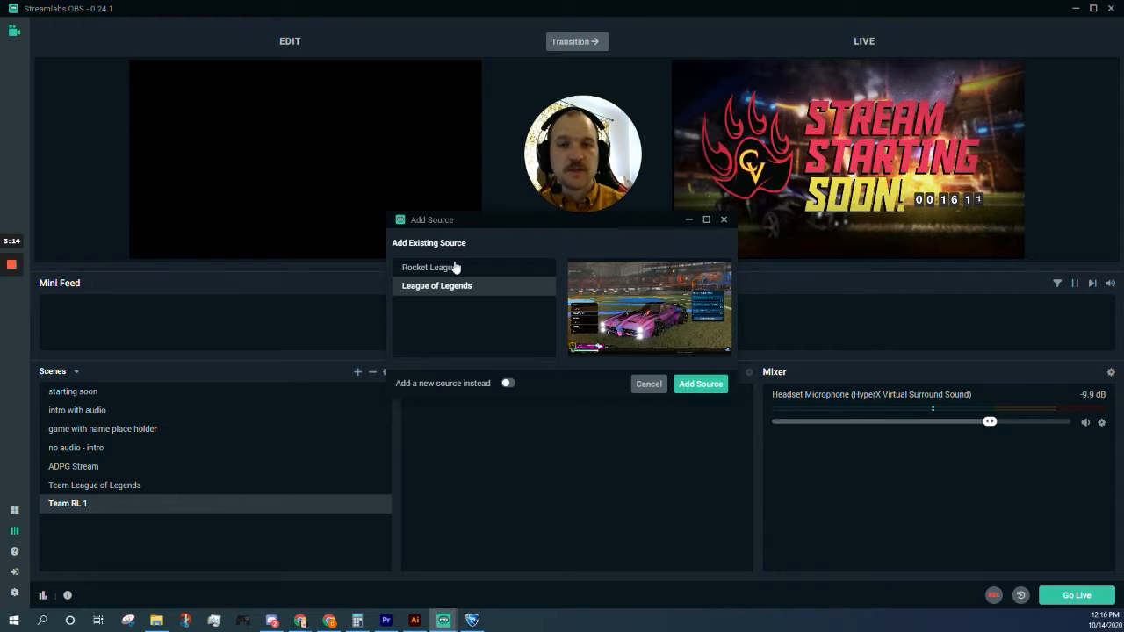
click(455, 267)
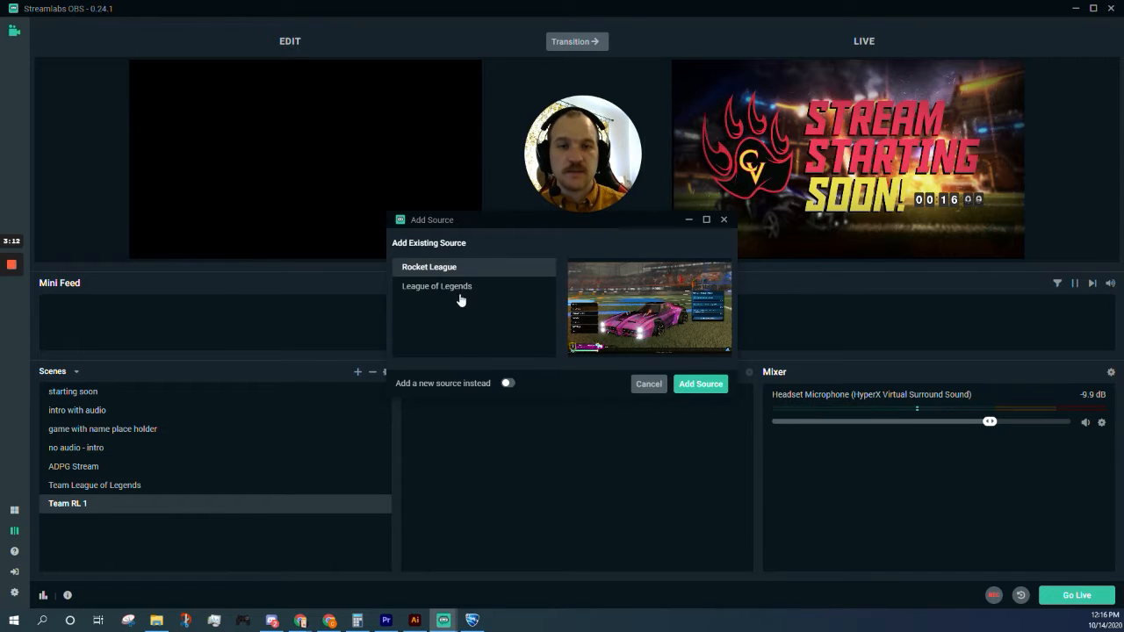
click(460, 286)
click(460, 269)
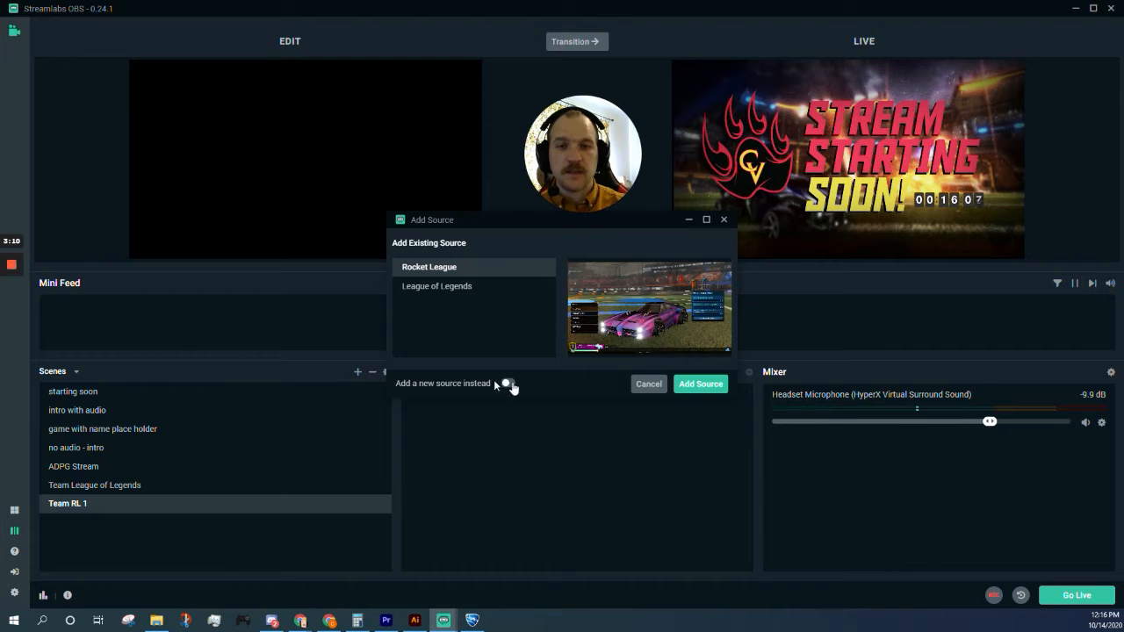
click(700, 392)
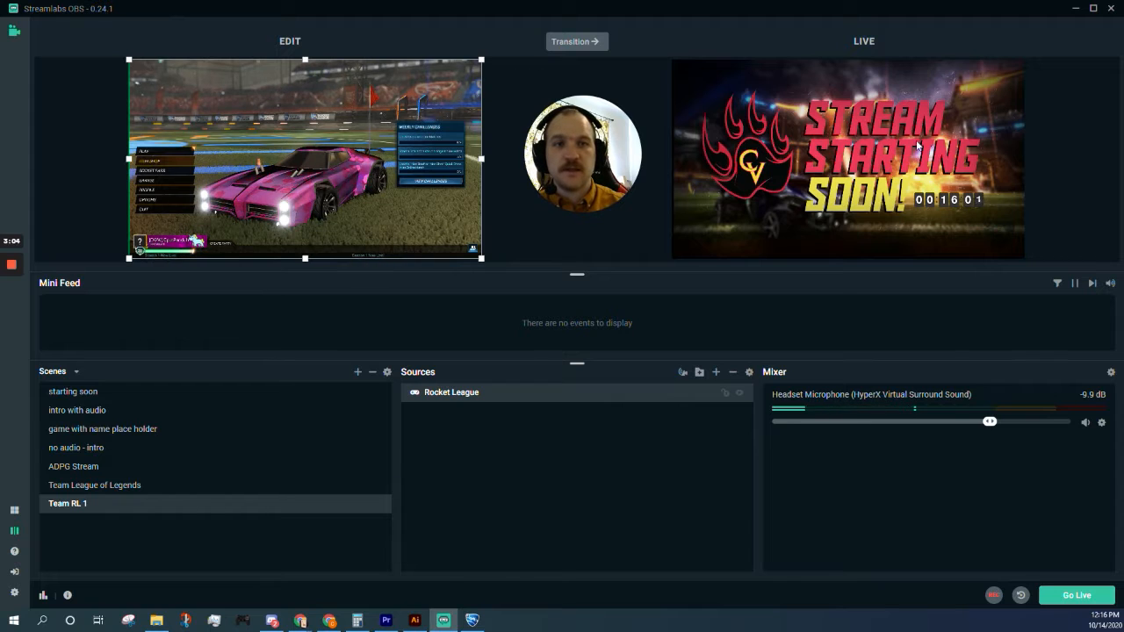
Step: Toggle Studio Mode off and back on from the left sidebar
click(15, 533)
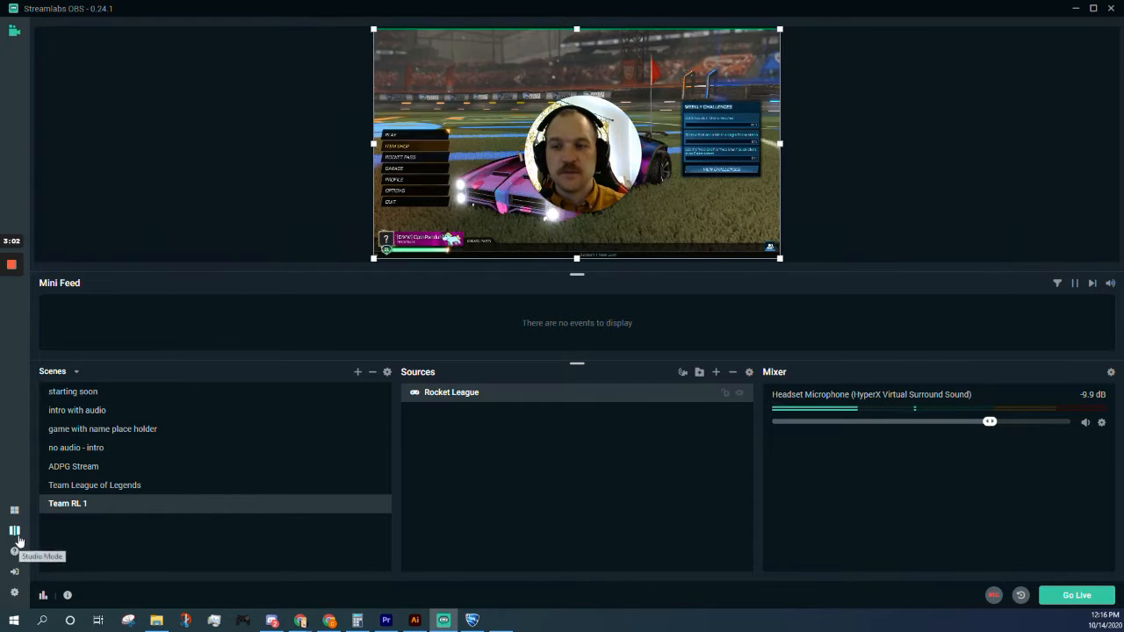
click(14, 531)
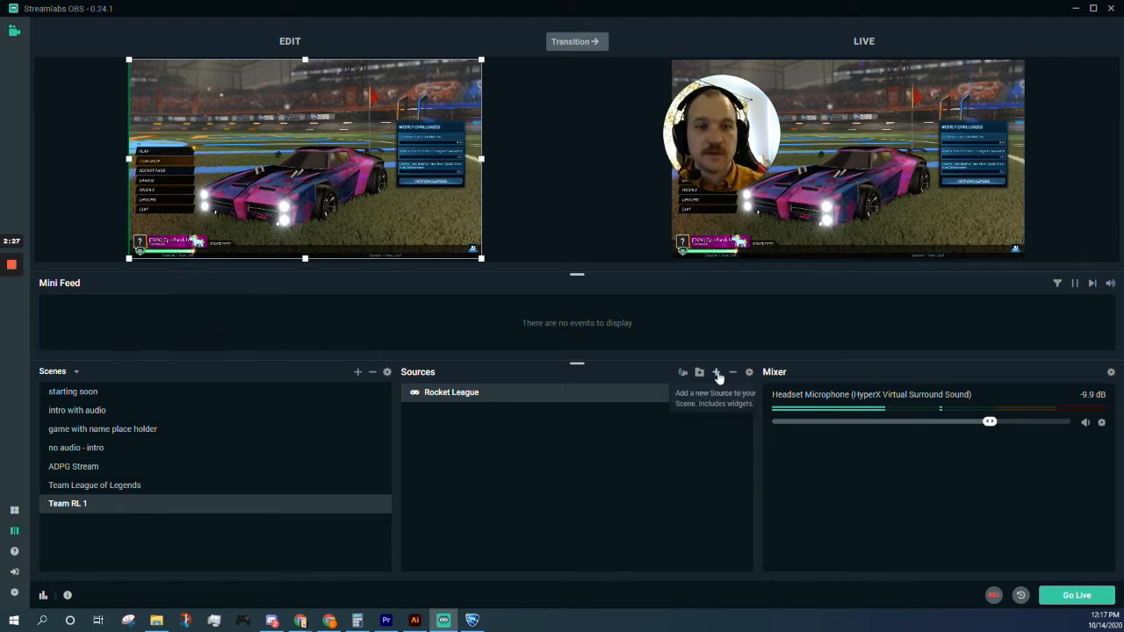
Step: Add a new Audio Input Capture source named 'mic' to the scene
click(717, 372)
click(317, 401)
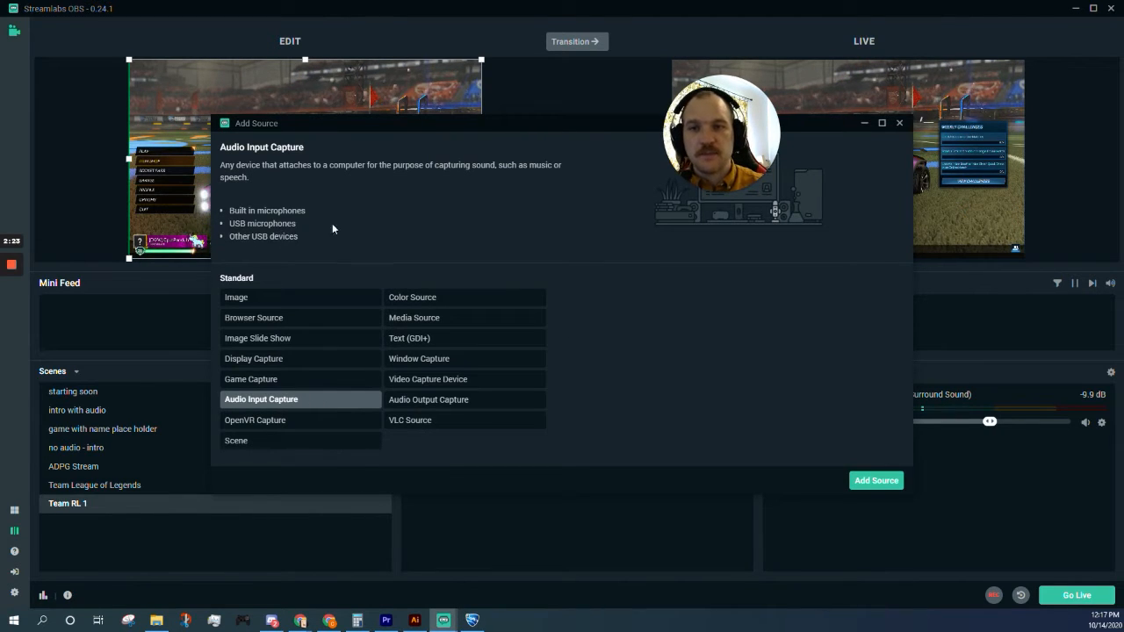
click(875, 480)
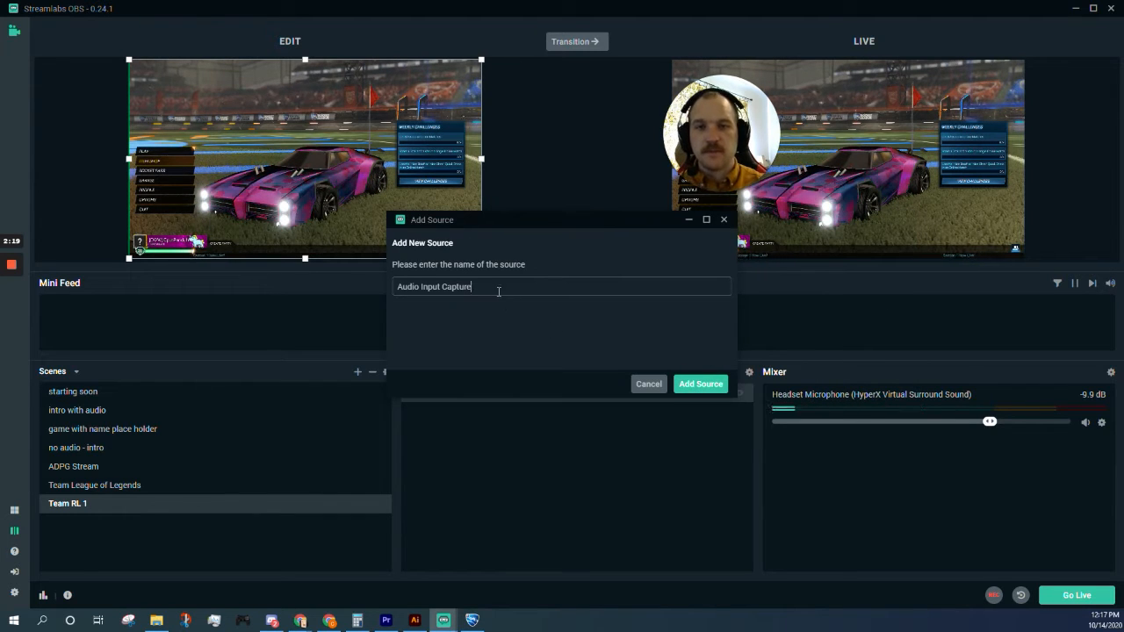
drag(497, 288, 363, 285)
text(mic)
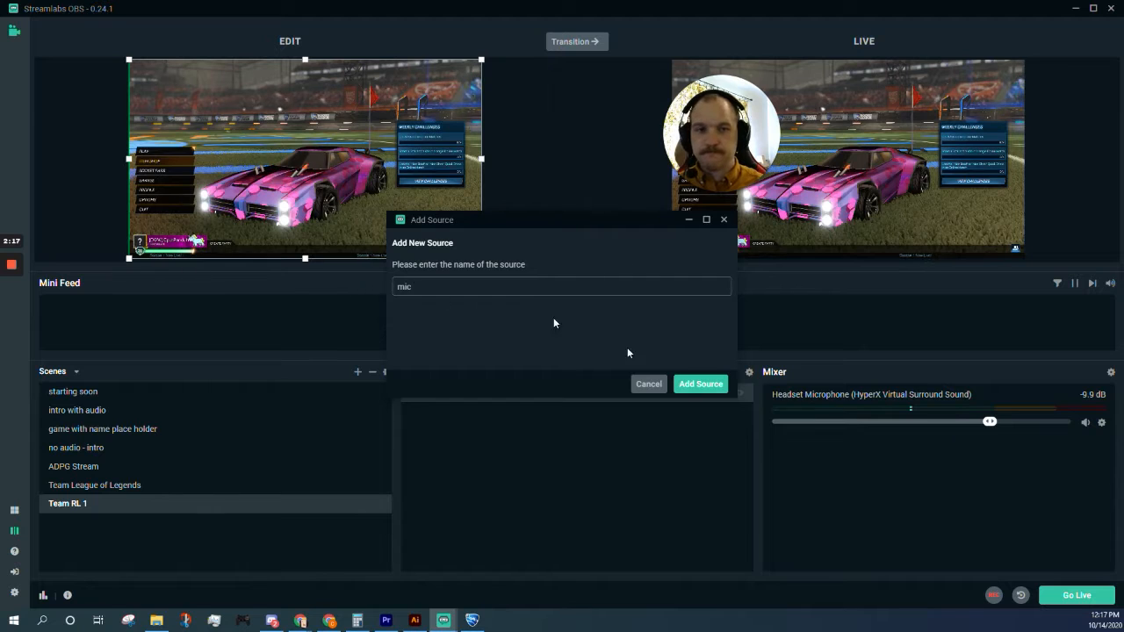
click(712, 385)
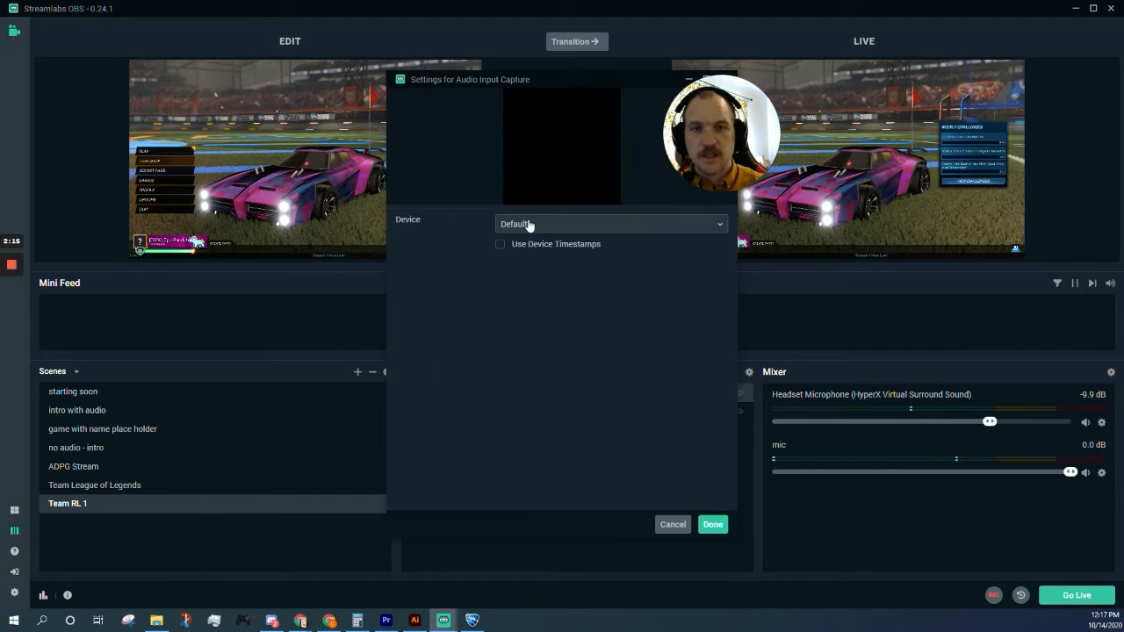
Step: Set the mic source's device to Microphone (HD Webcam C270) and confirm
click(530, 226)
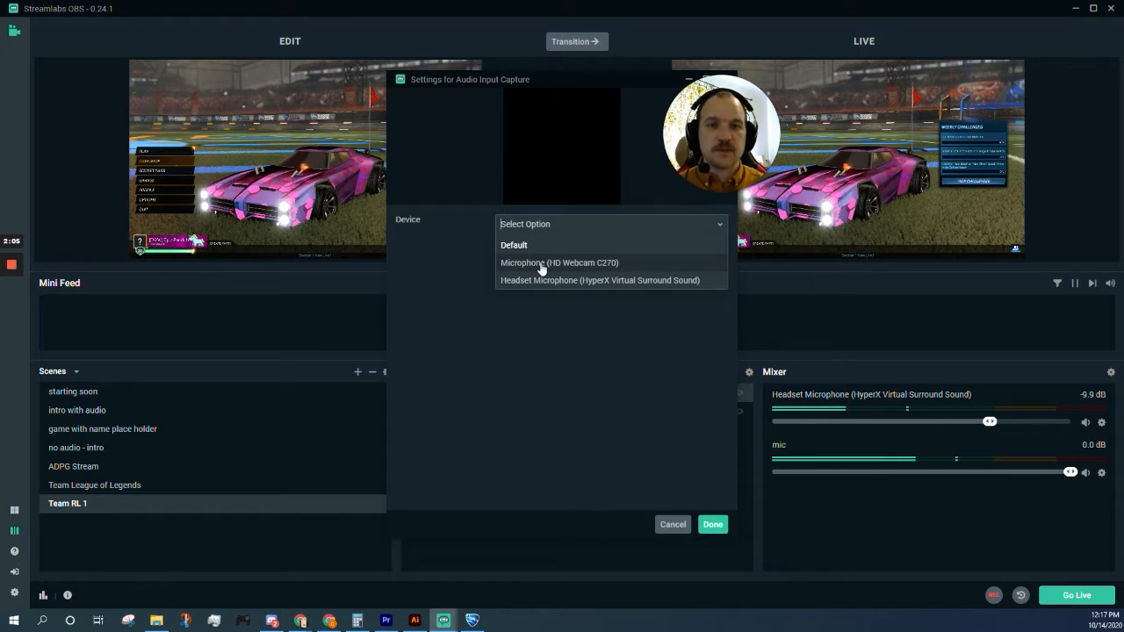
click(542, 264)
click(712, 525)
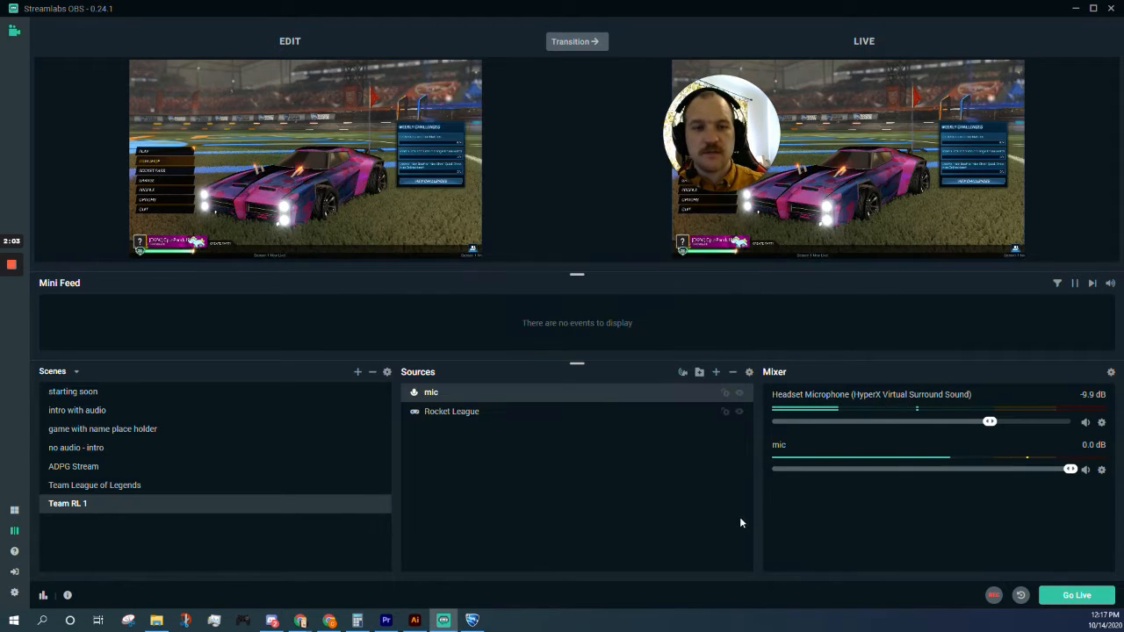
Step: Lower the mic volume to about -9.4 dB, then remove the mic source from the scene
drag(1069, 469, 994, 469)
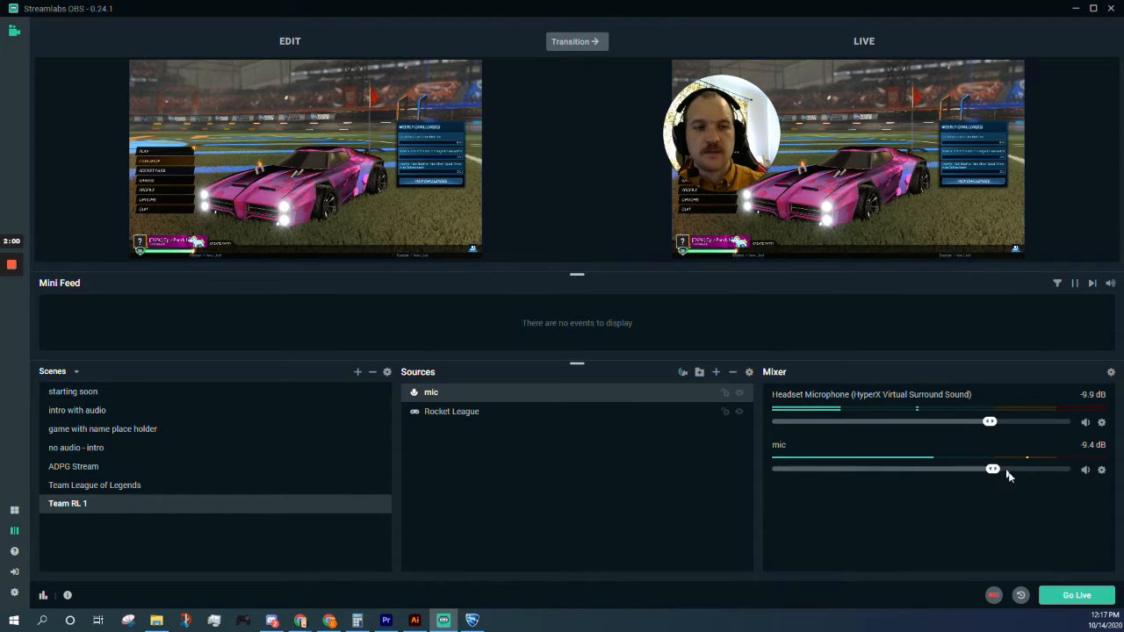
click(1101, 470)
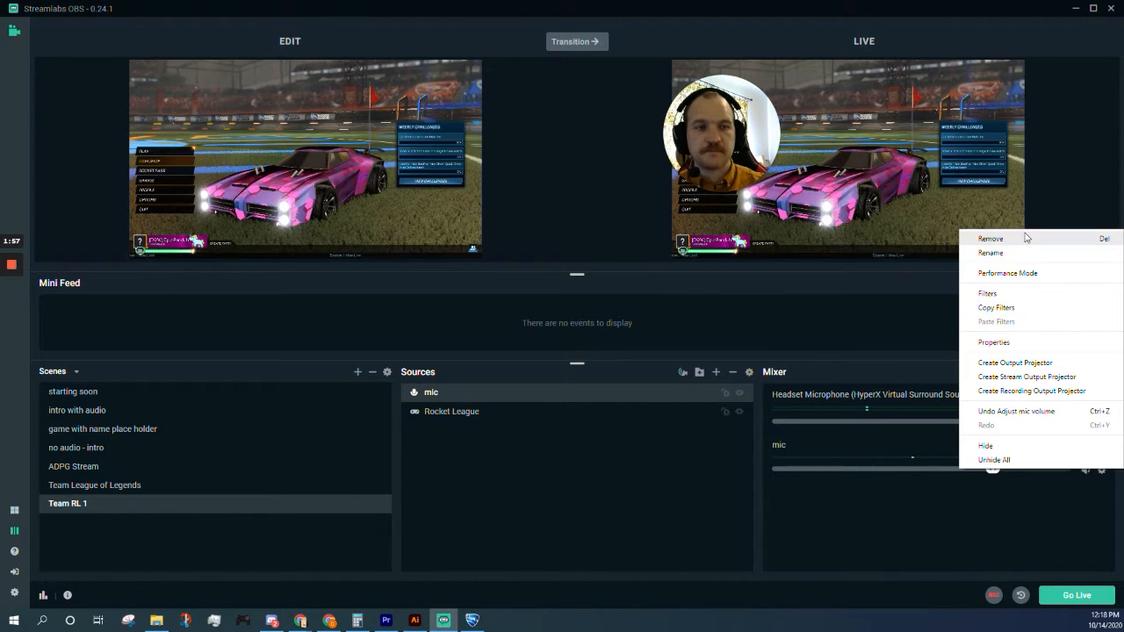
click(991, 239)
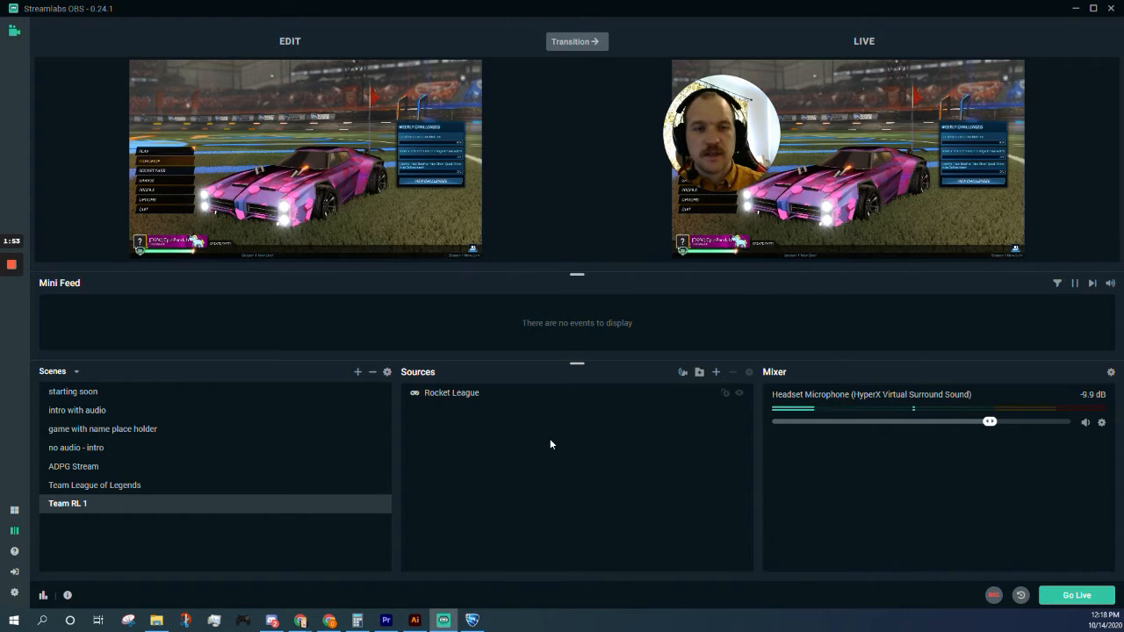
Step: Add the existing Desktop Audio output capture to Team RL 1, then open Rocket League's options
click(716, 371)
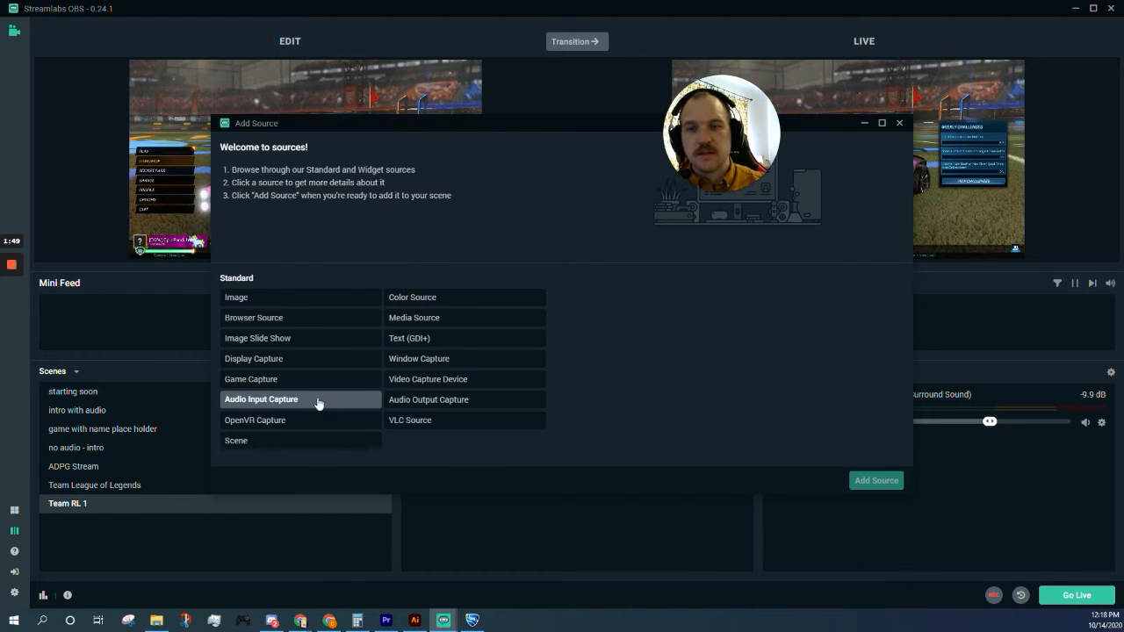
click(435, 401)
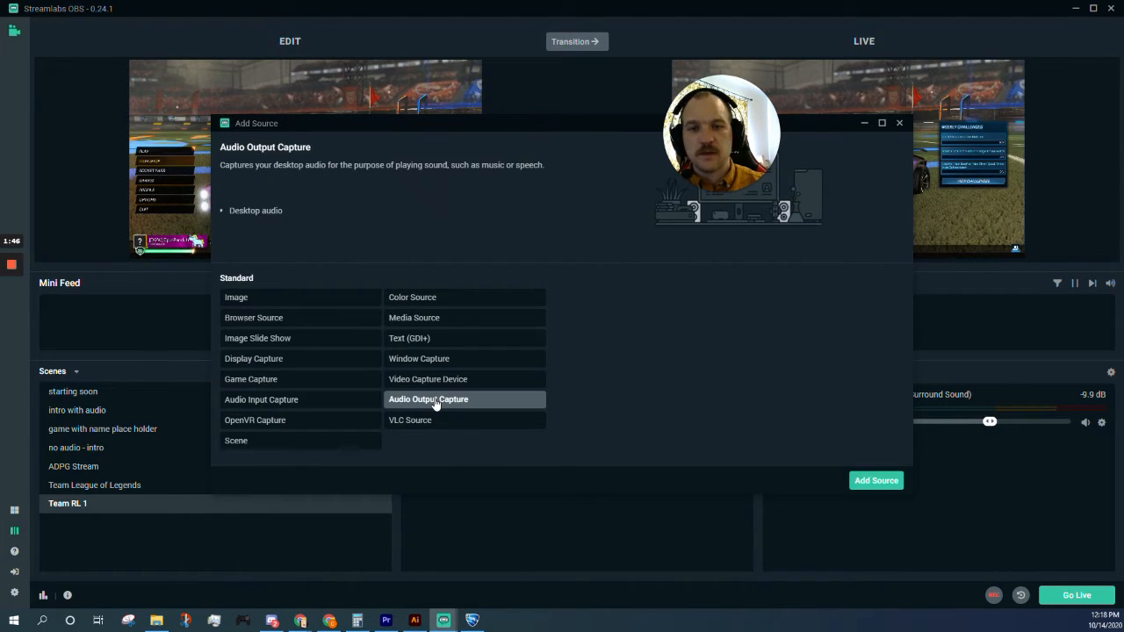
click(873, 480)
click(484, 289)
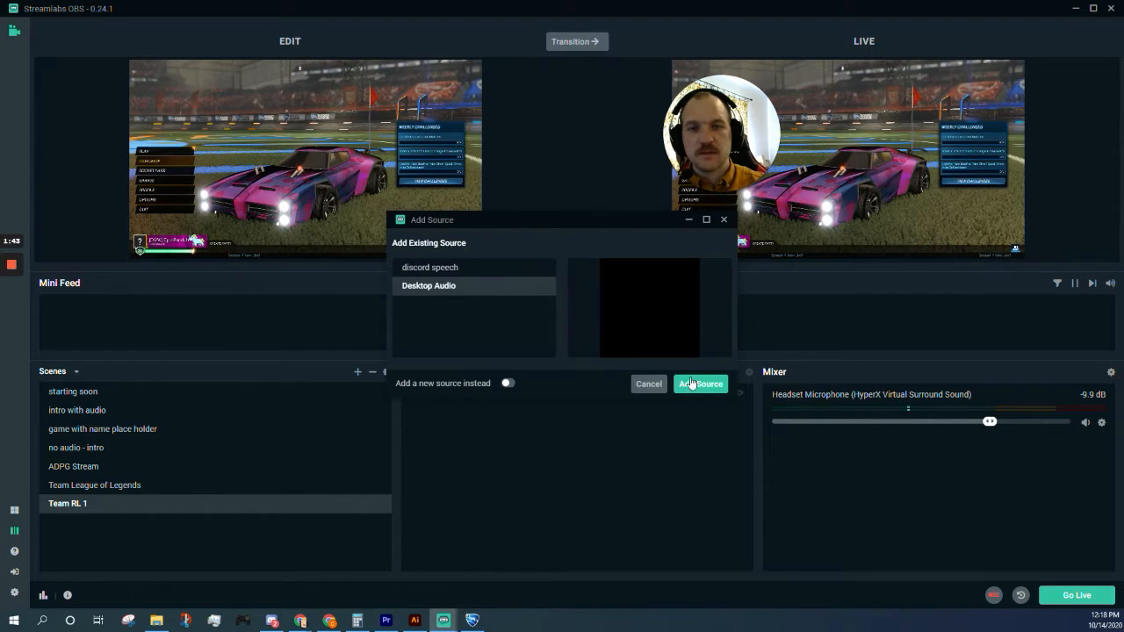
click(692, 383)
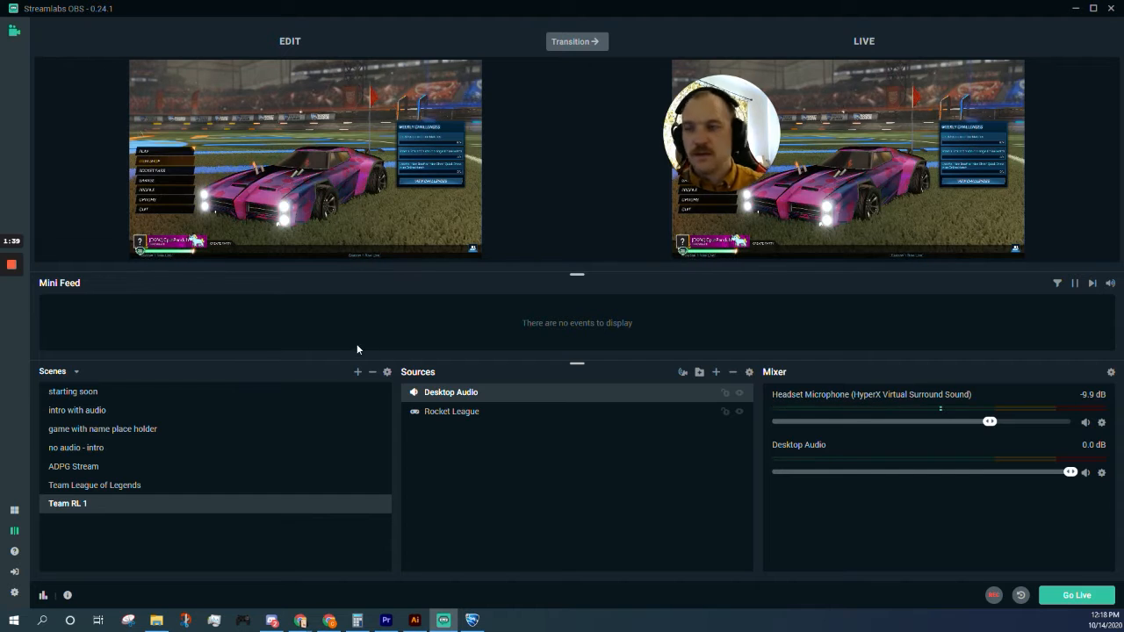
click(473, 619)
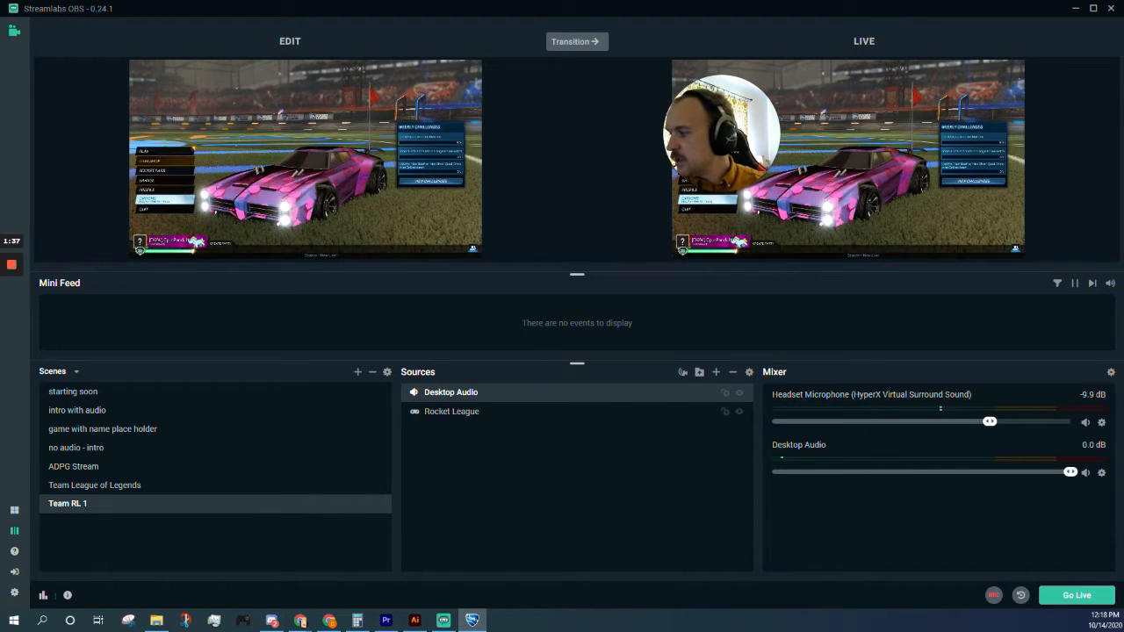
click(165, 201)
Step: Open the audio section of Rocket League's options
click(344, 108)
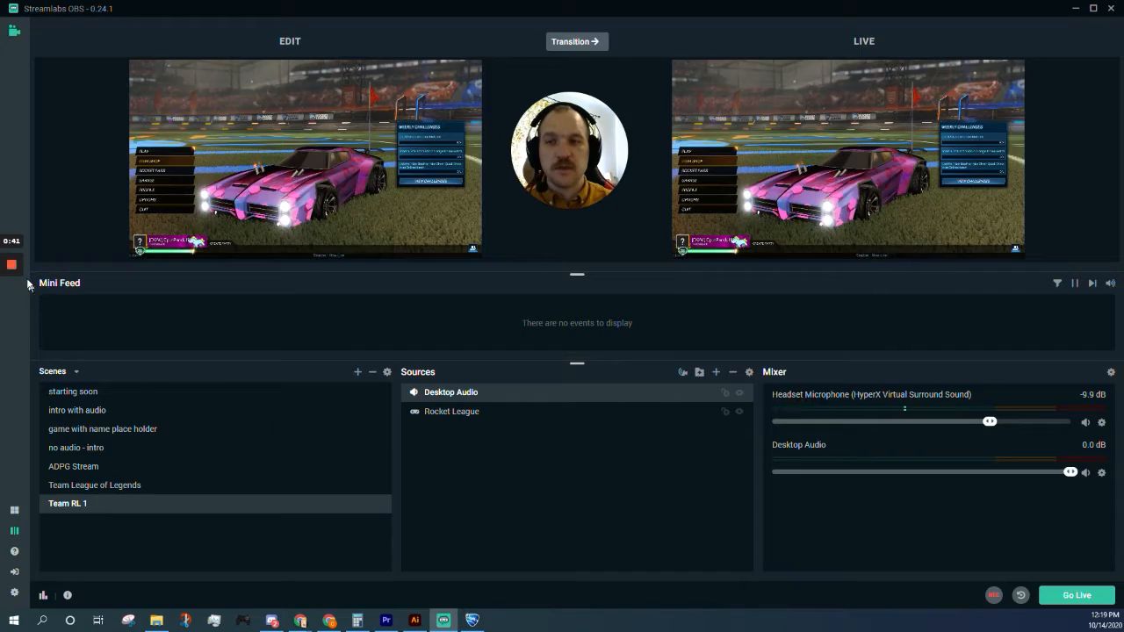
mouse_move(12, 271)
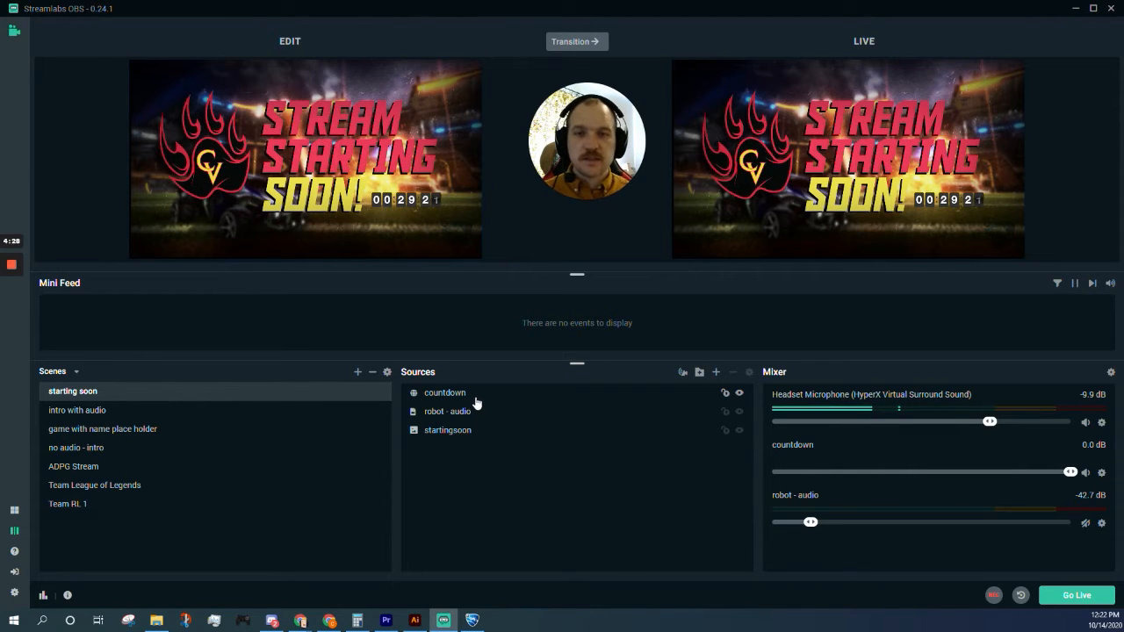
Step: Move the countdown beside the logo, transition it live, then move it back beside SOON!
click(412, 192)
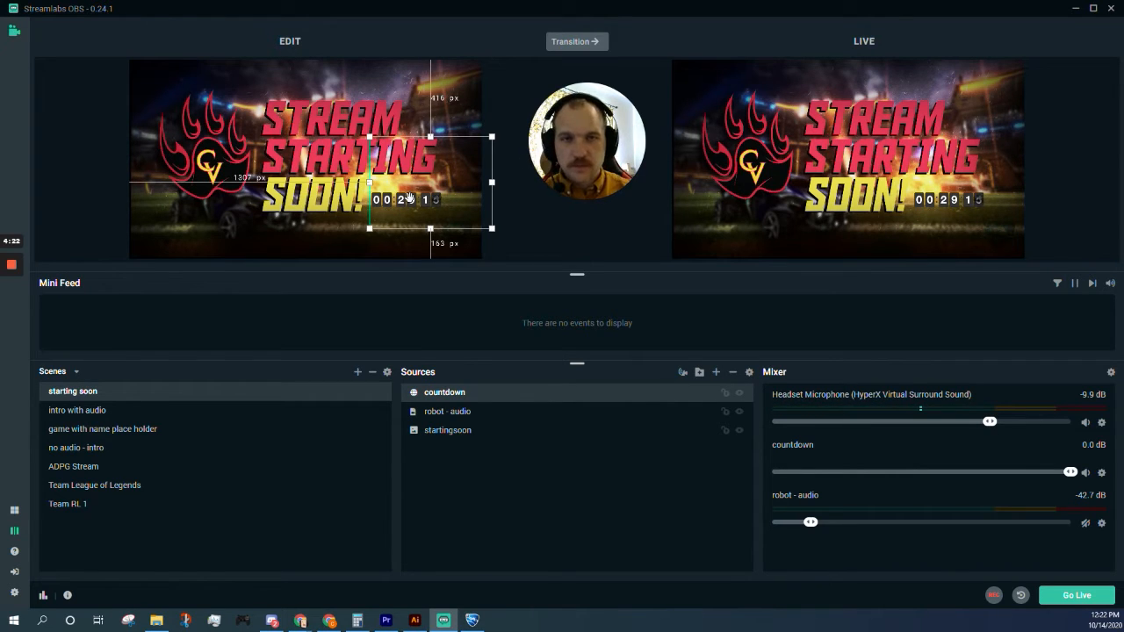
drag(409, 198, 242, 215)
click(577, 48)
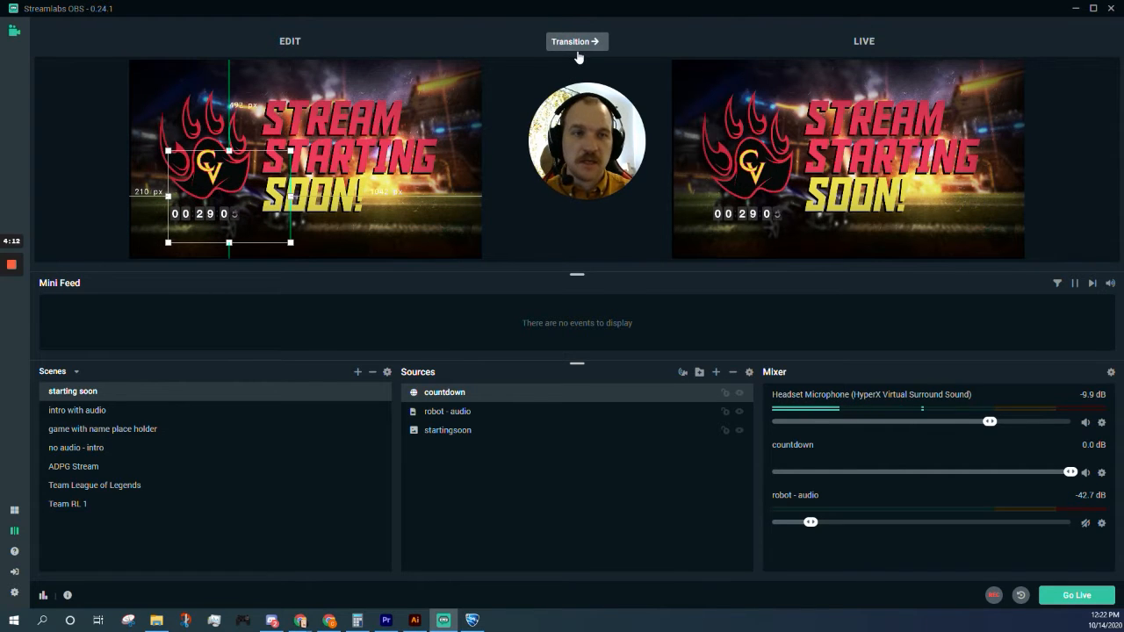
drag(237, 215, 418, 189)
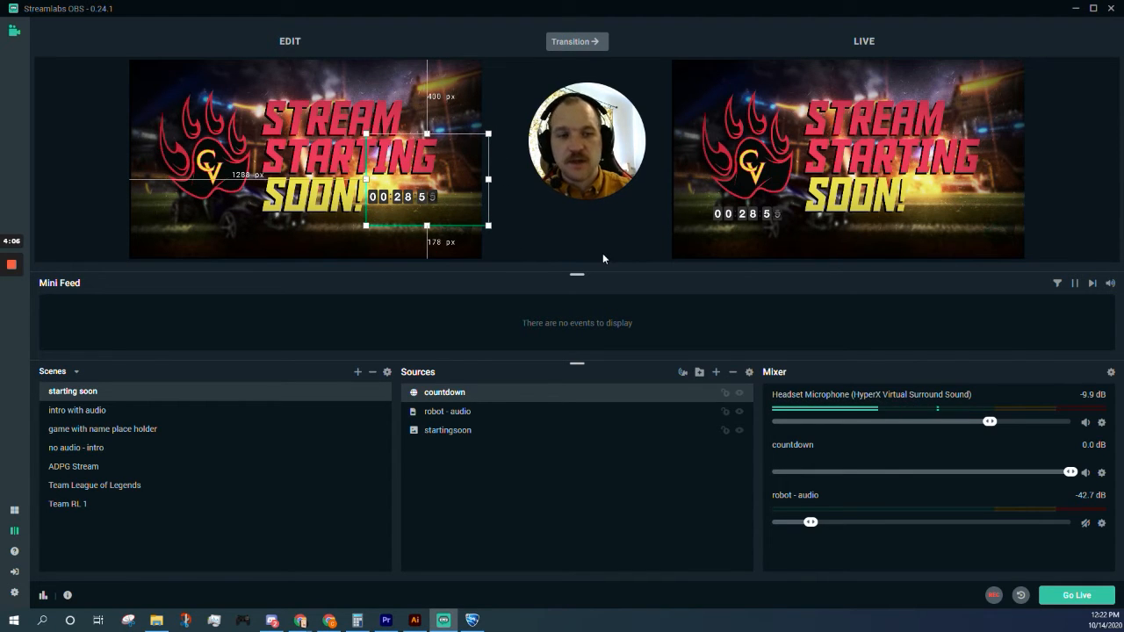
Step: Unmute and re-mute robot - audio, select it, and bring up the Add Source list
click(1085, 523)
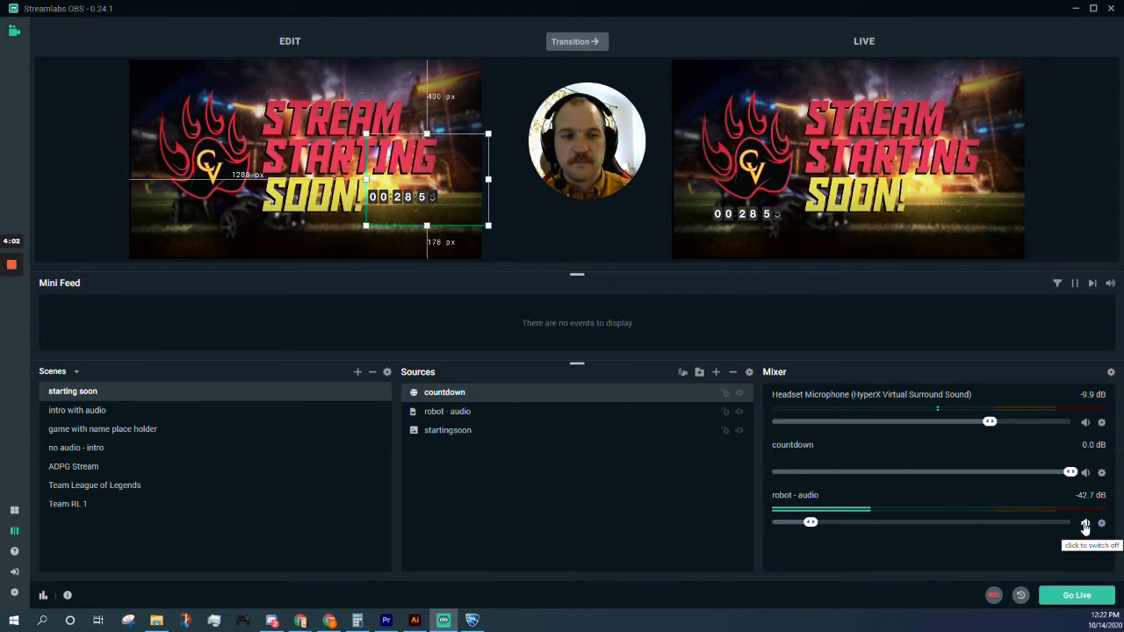
click(1086, 525)
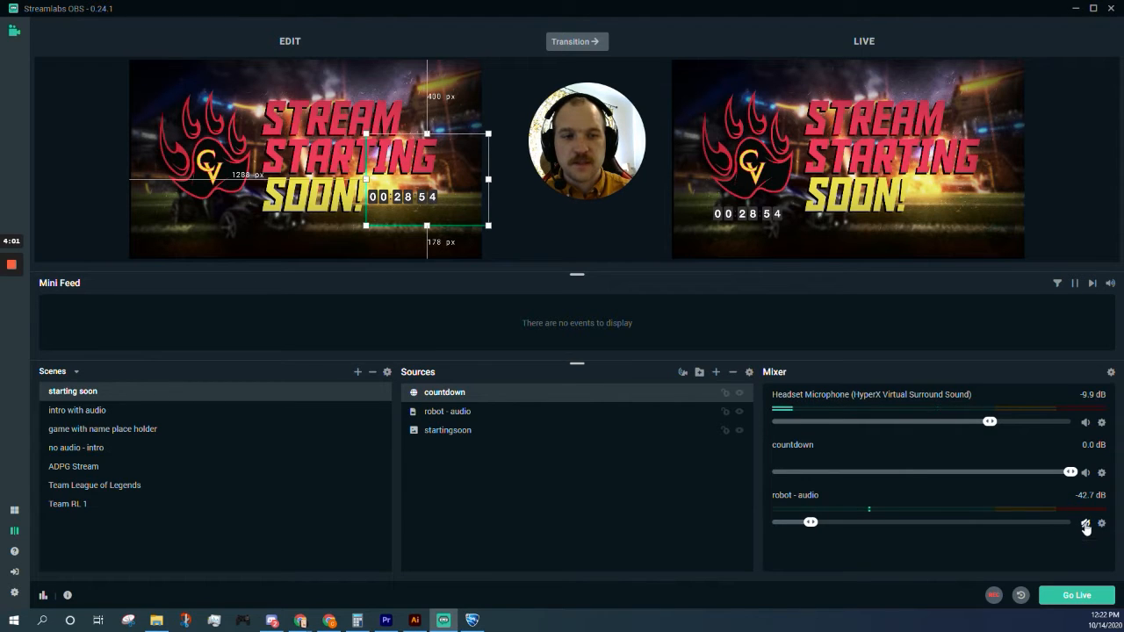
click(508, 420)
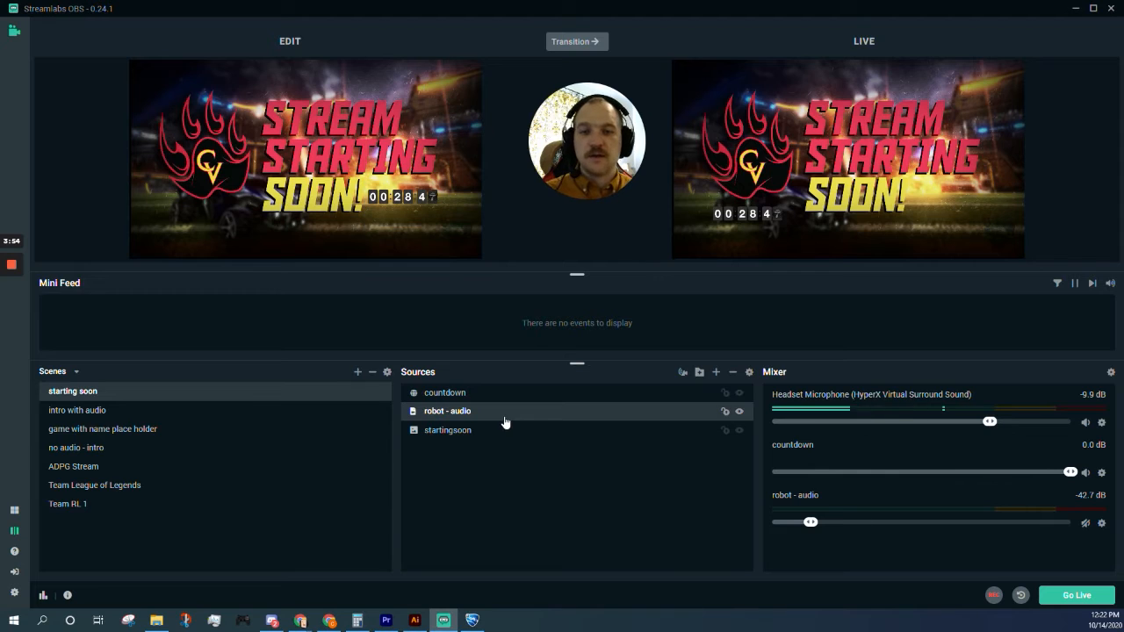
click(715, 372)
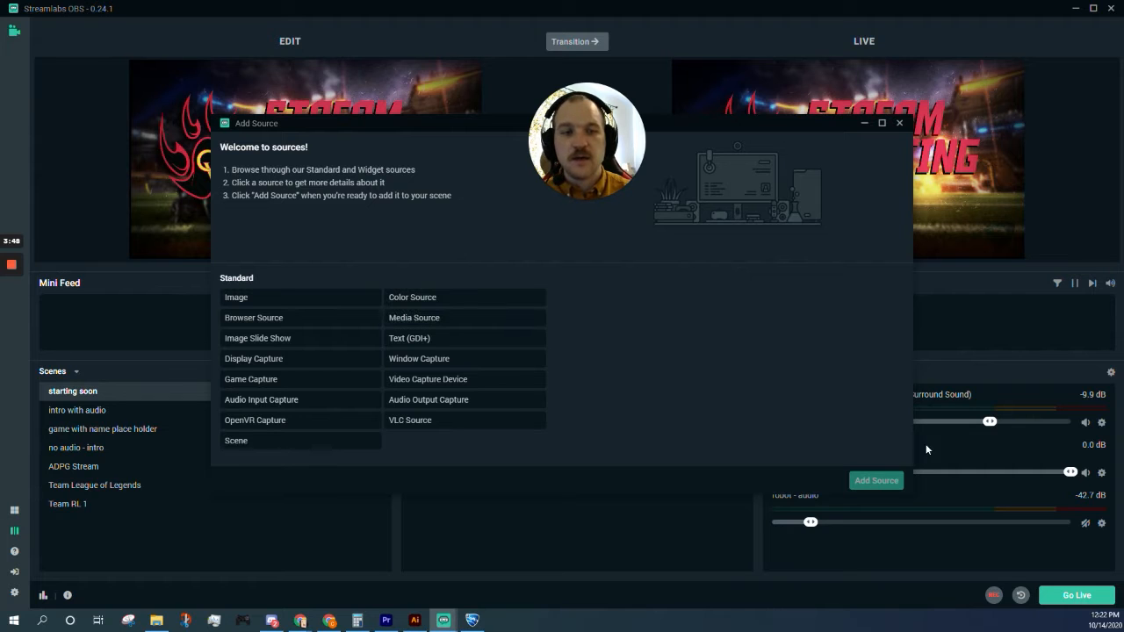
Step: Check the robot - audio media settings without changes, dismissing the Add Source list before and after
click(899, 123)
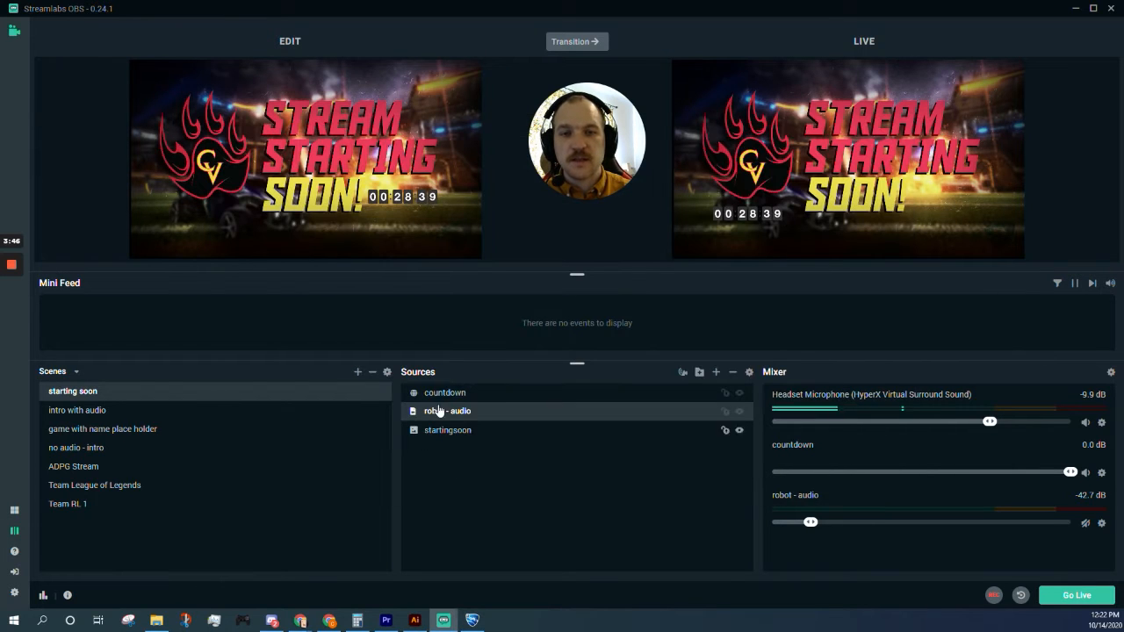
double_click(508, 412)
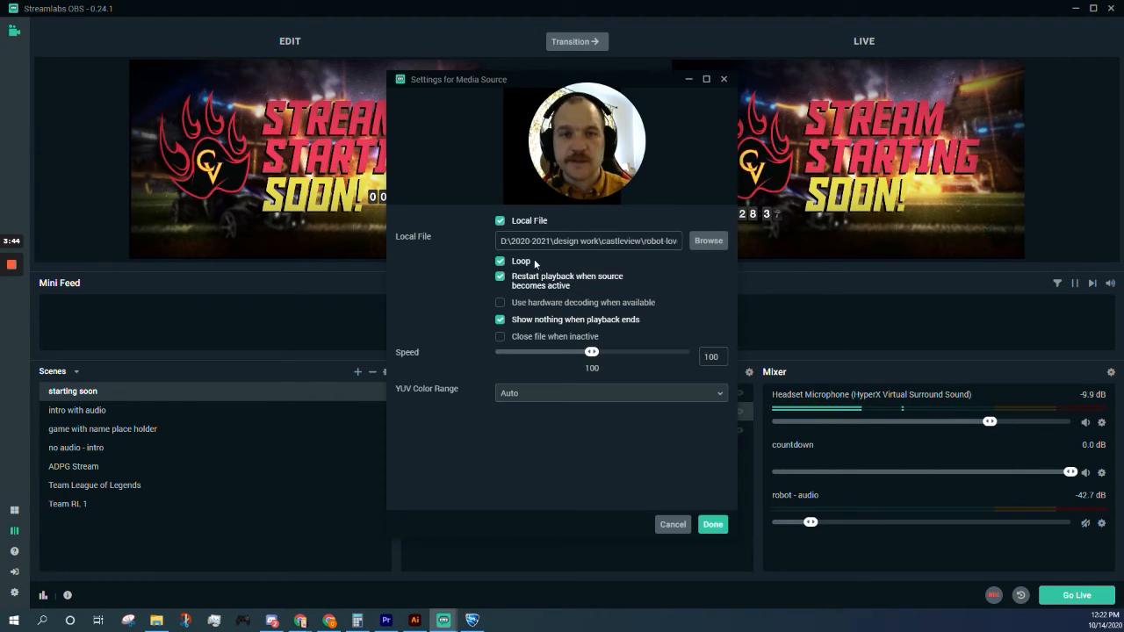
click(651, 369)
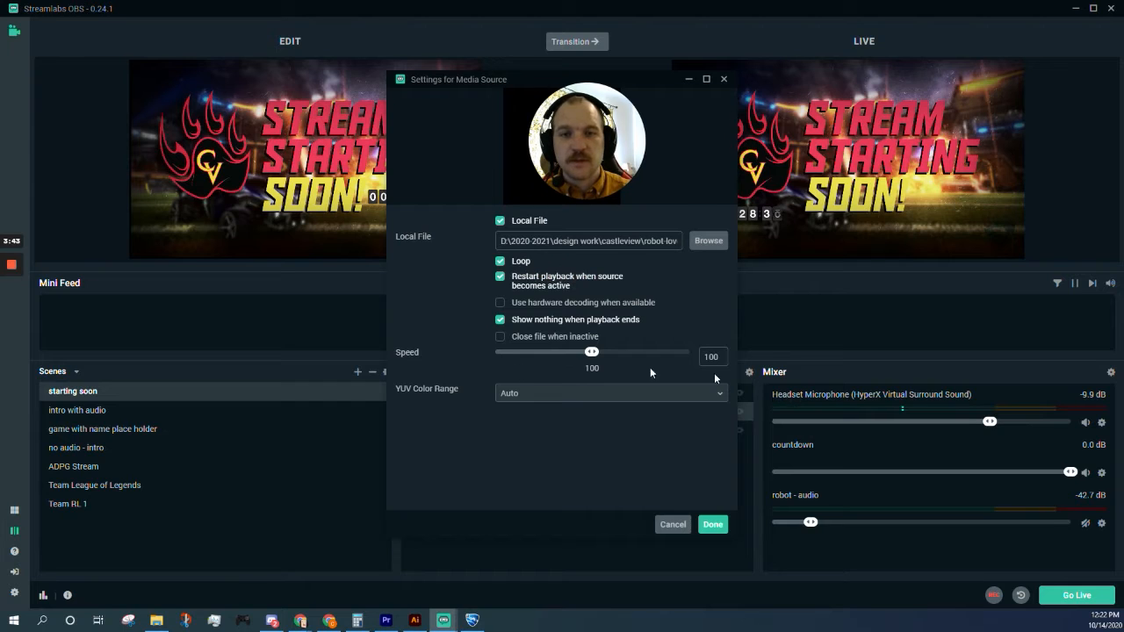
click(725, 80)
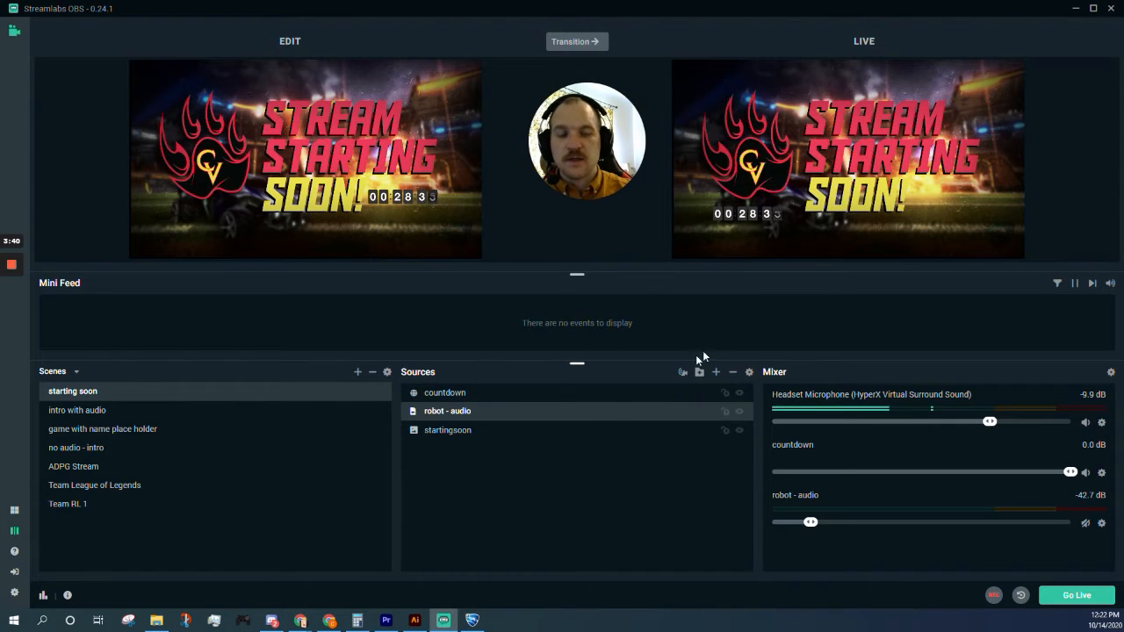
click(717, 372)
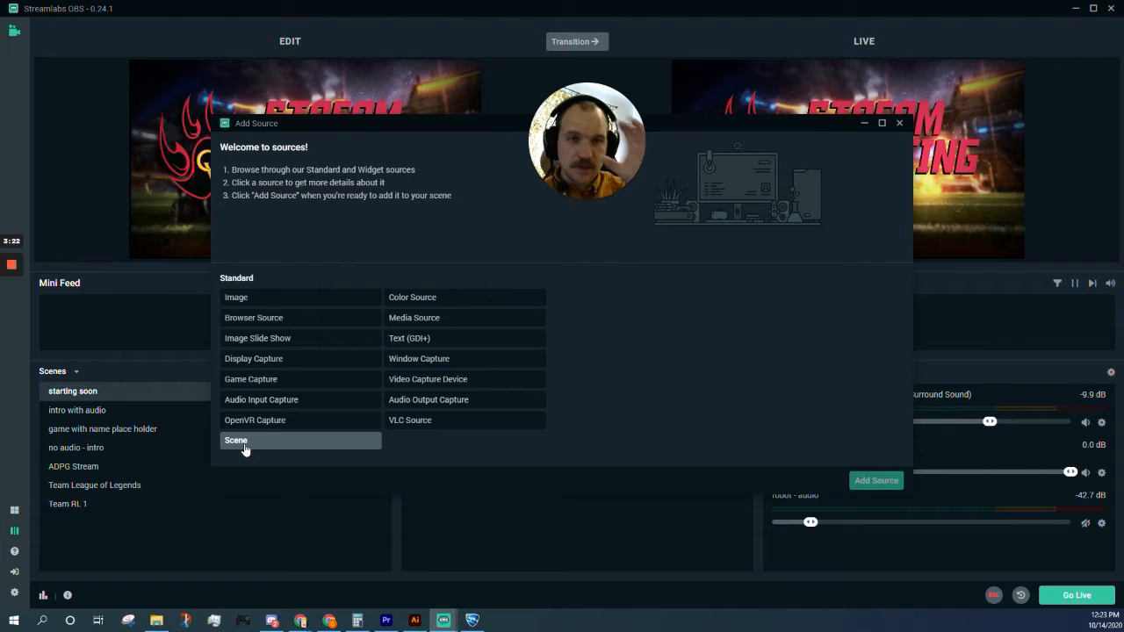
click(898, 123)
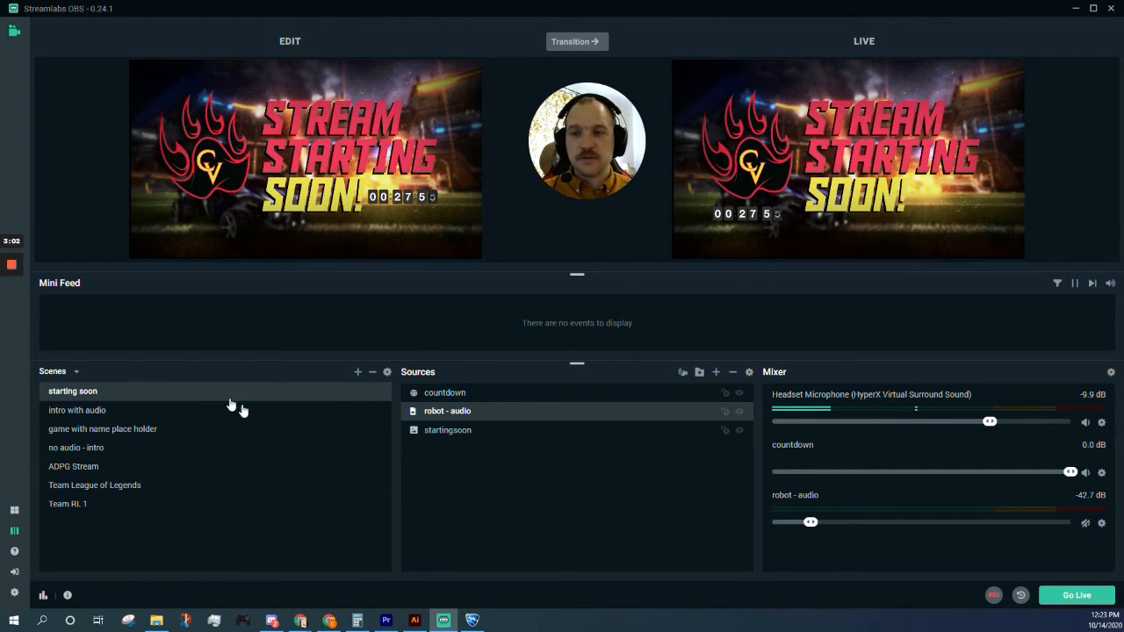
Step: Send 'intro with audio' live with its mixer channel muted, then select 'game with name place holder'
click(183, 411)
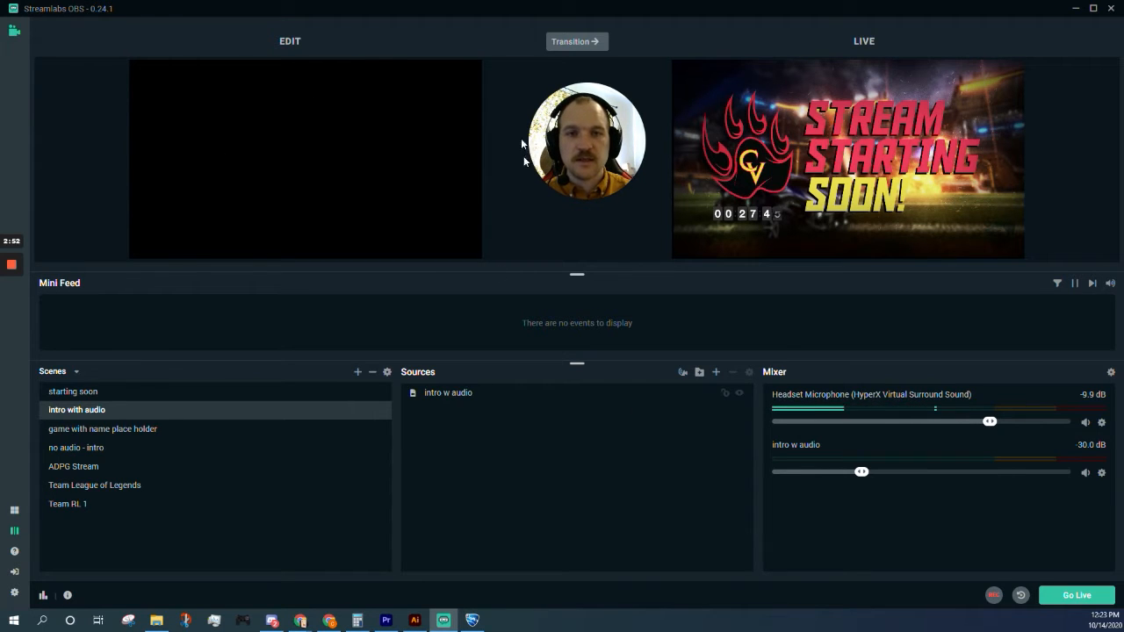
click(579, 42)
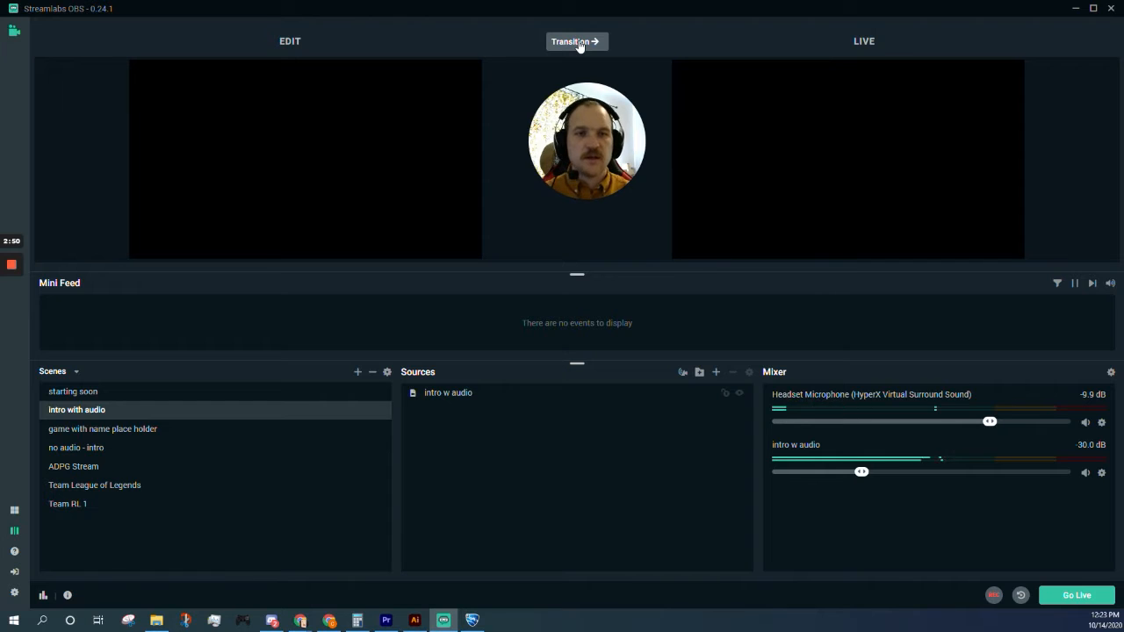
click(1085, 472)
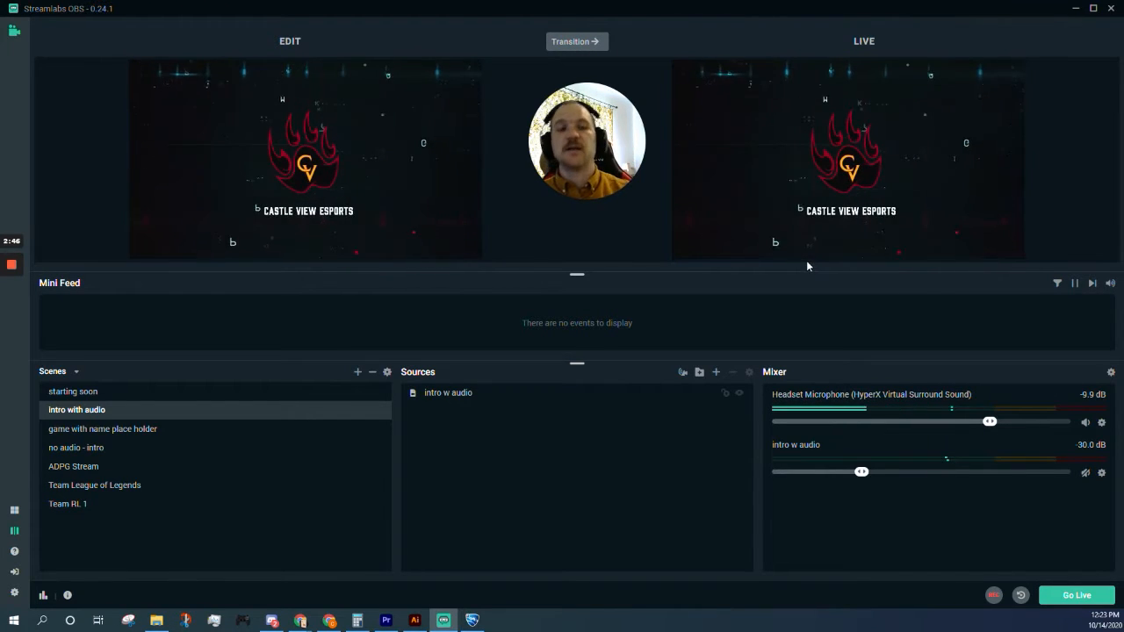
click(94, 430)
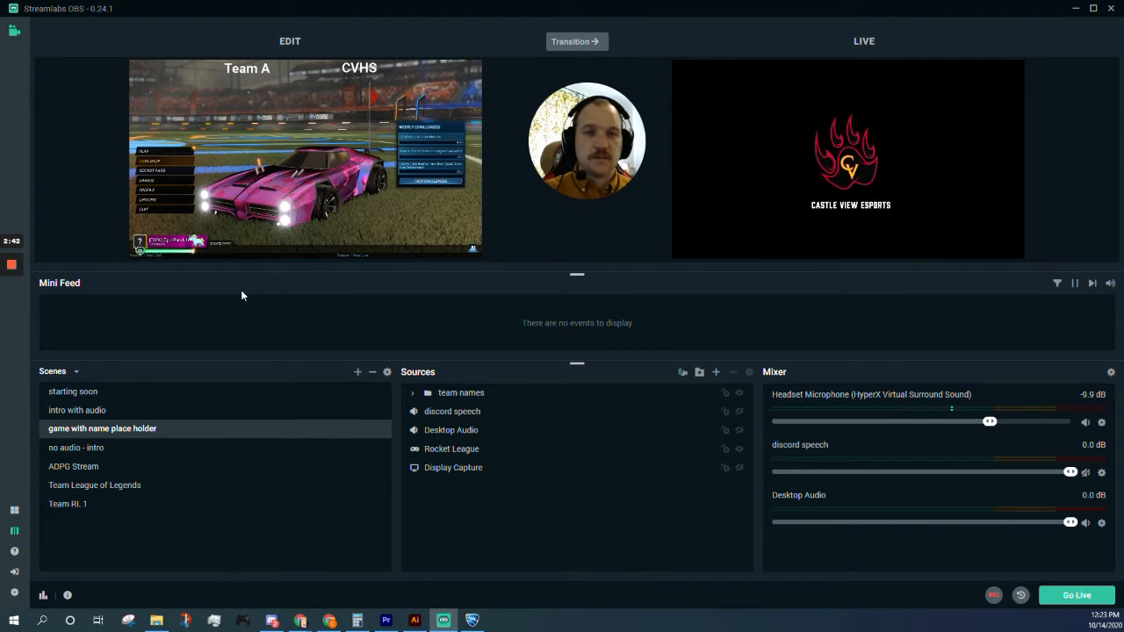
Step: Send the game scene live and toggle the team-name texts so the blue name ends hidden
click(573, 42)
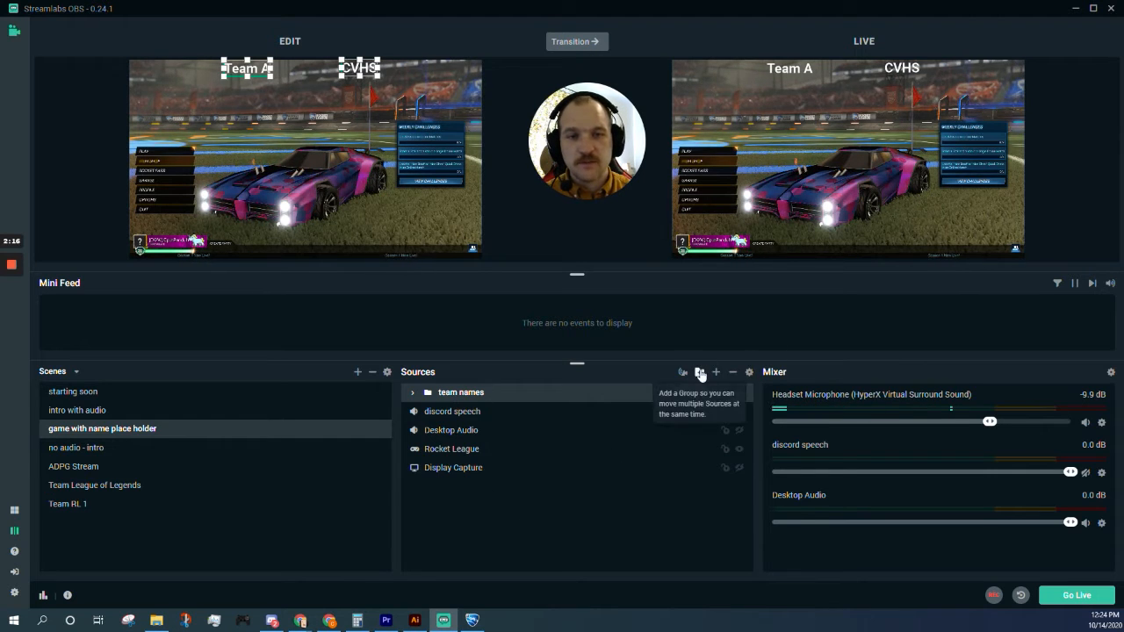
click(413, 393)
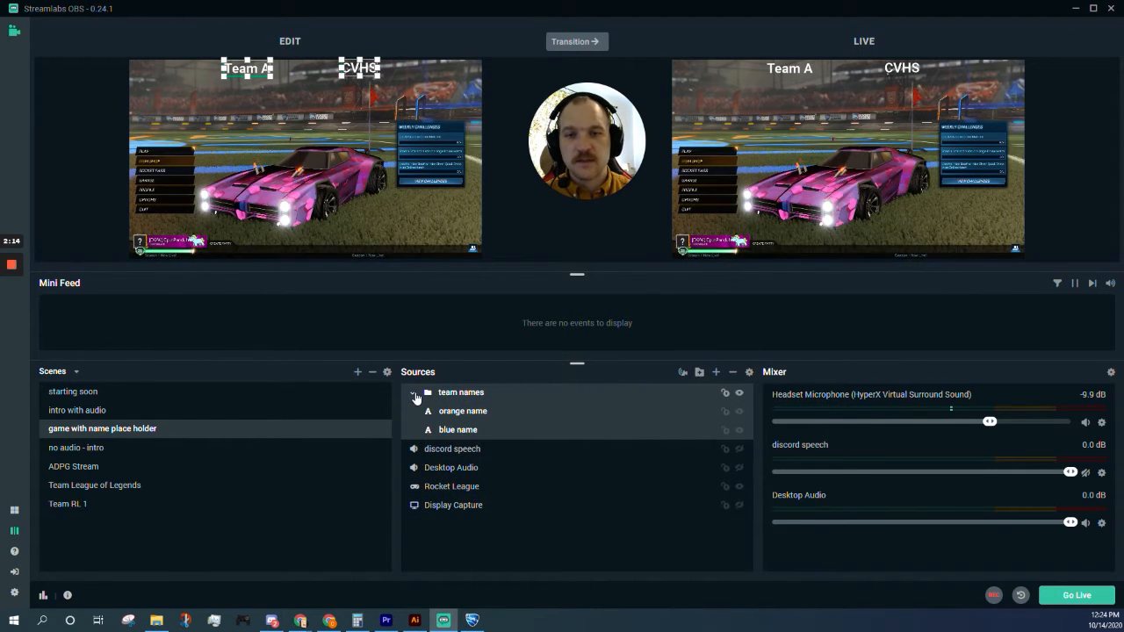
click(740, 412)
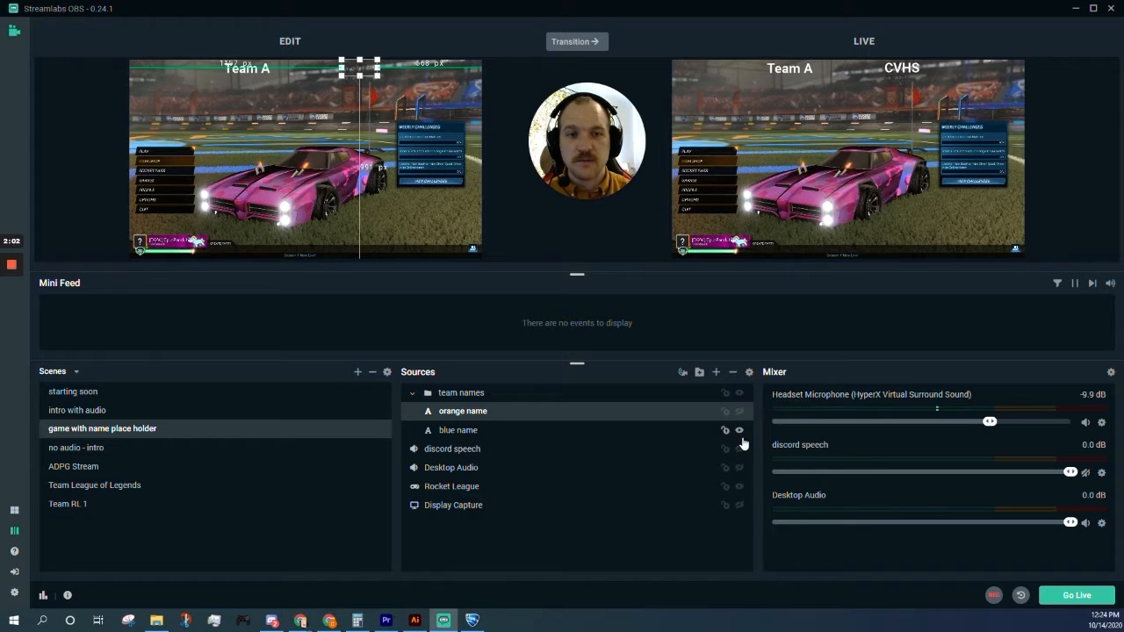
click(738, 426)
click(739, 412)
click(738, 429)
click(739, 411)
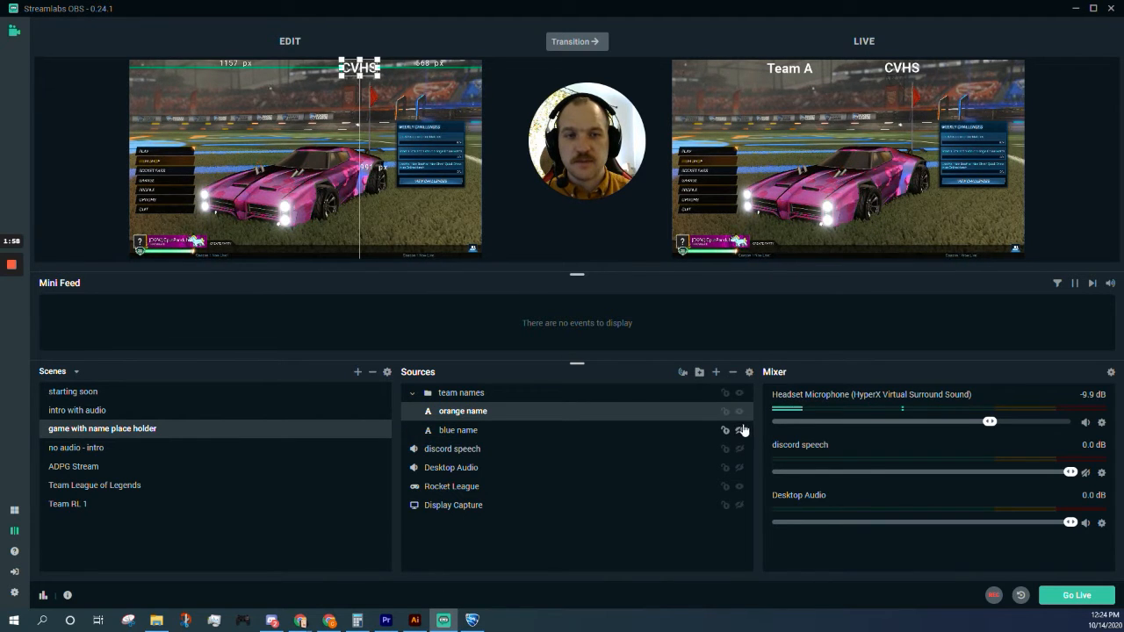
click(739, 430)
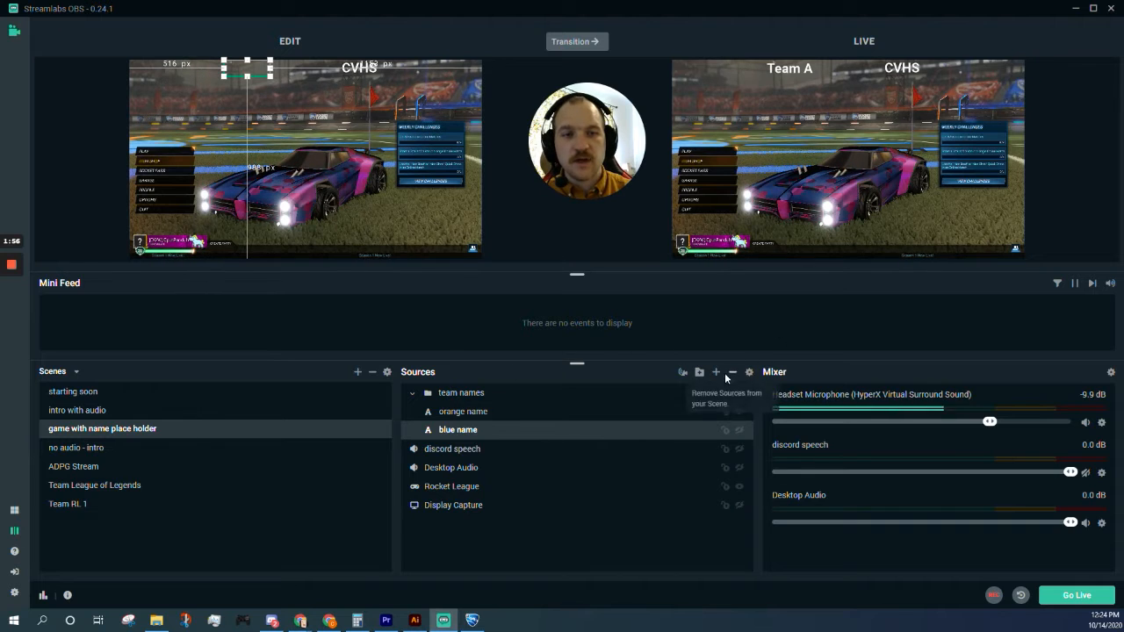
Step: Review the orange name Text (GDI+) properties without changes, after dismissing the source chooser
click(718, 374)
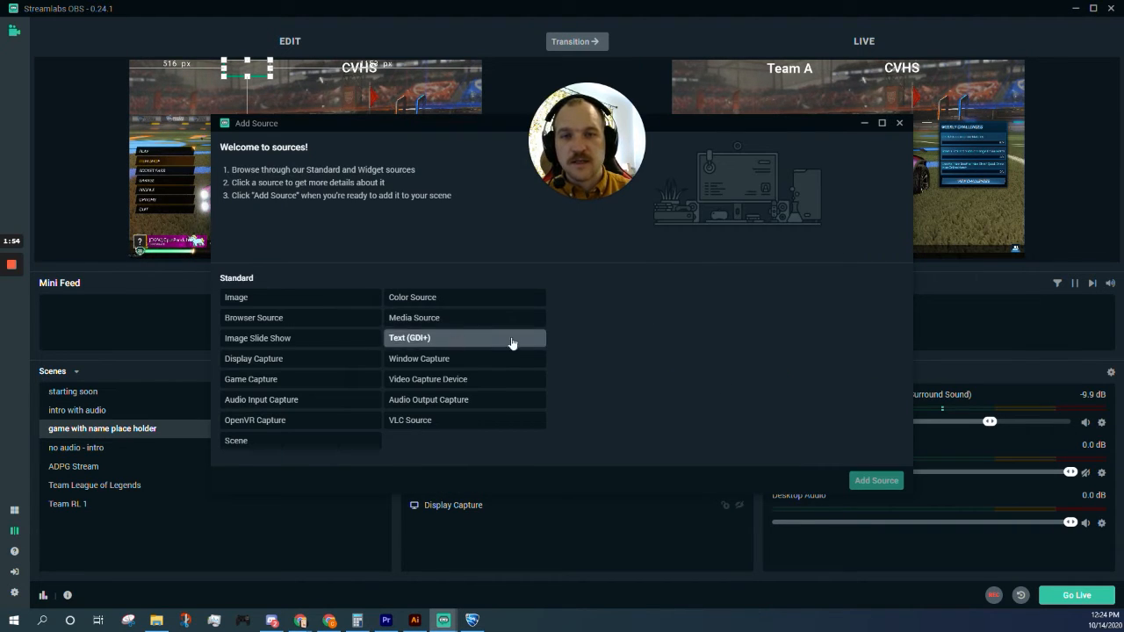
click(900, 123)
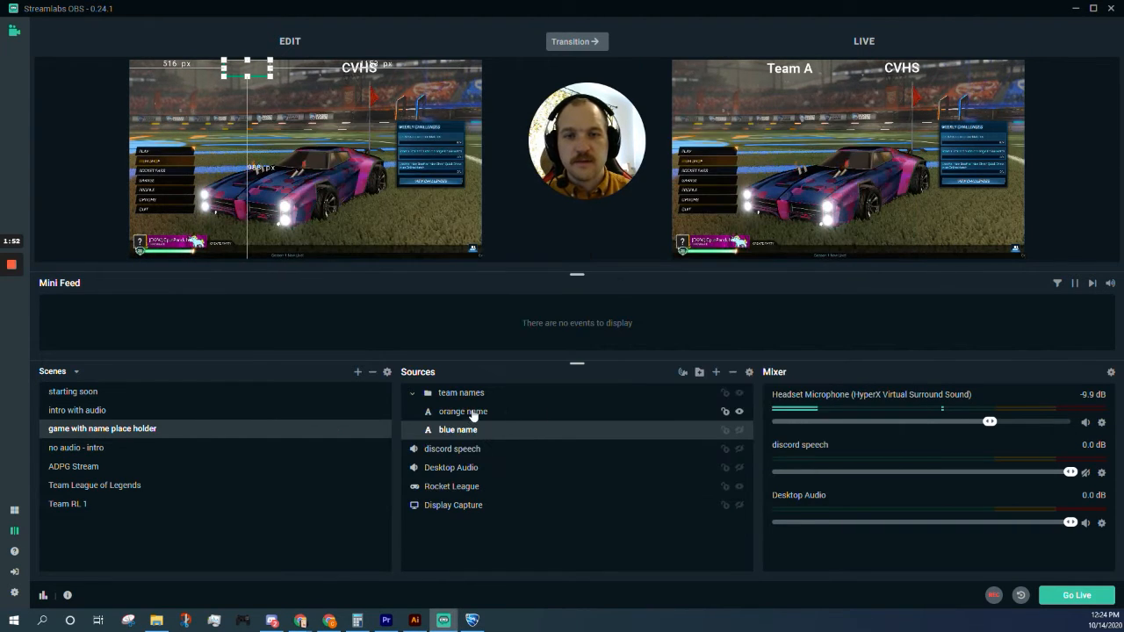
double_click(474, 419)
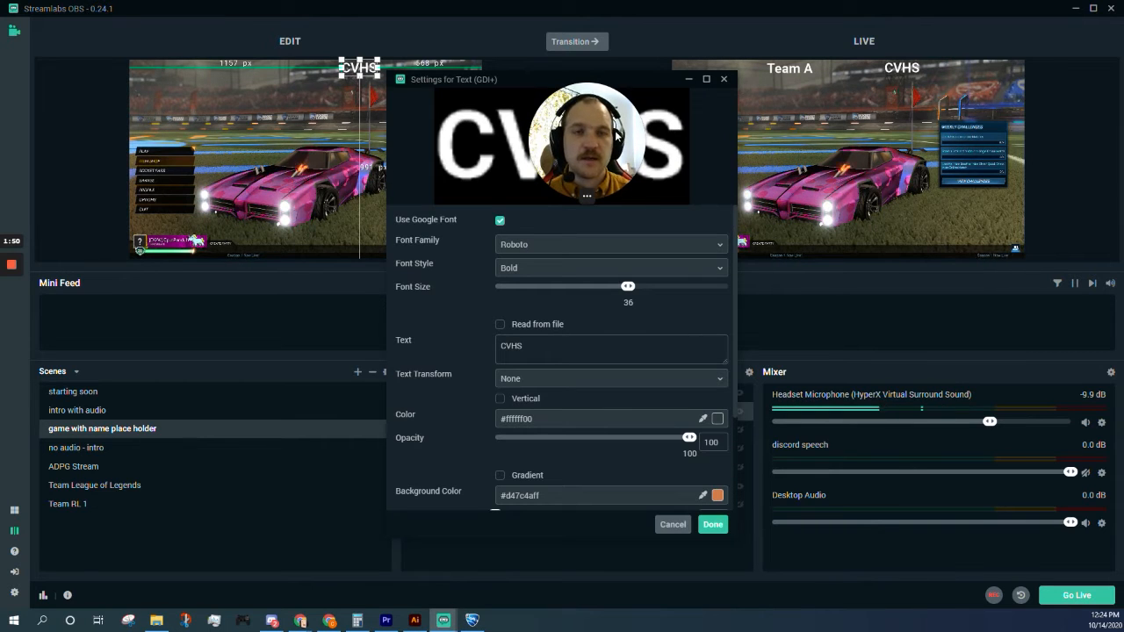
scroll(564, 281, down, 3)
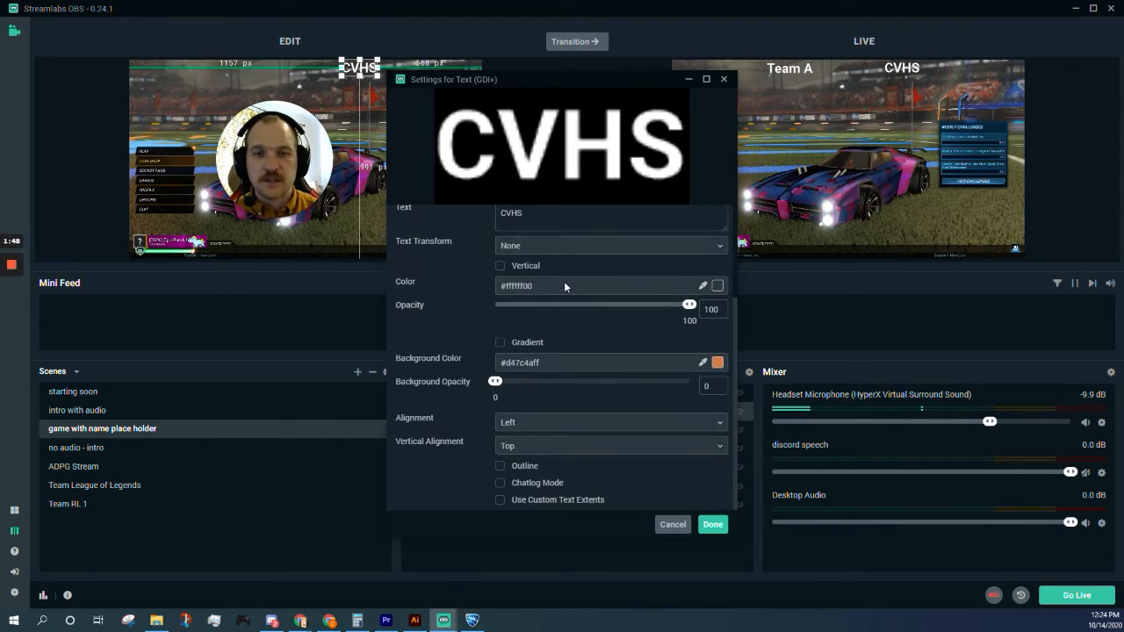
scroll(563, 281, up, 3)
click(723, 80)
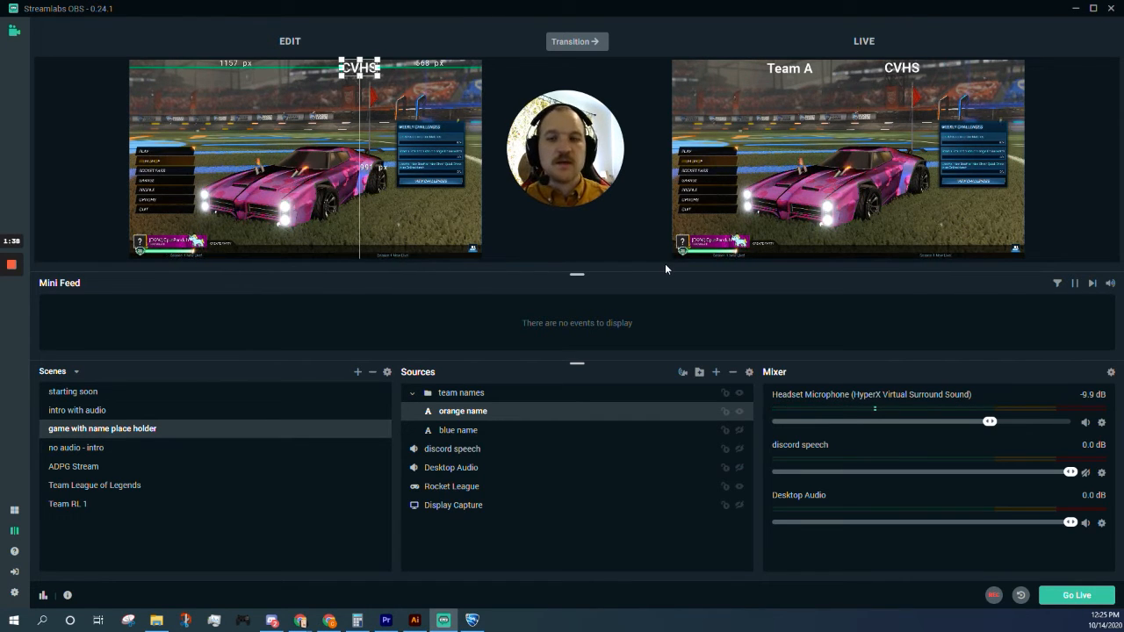
double_click(496, 453)
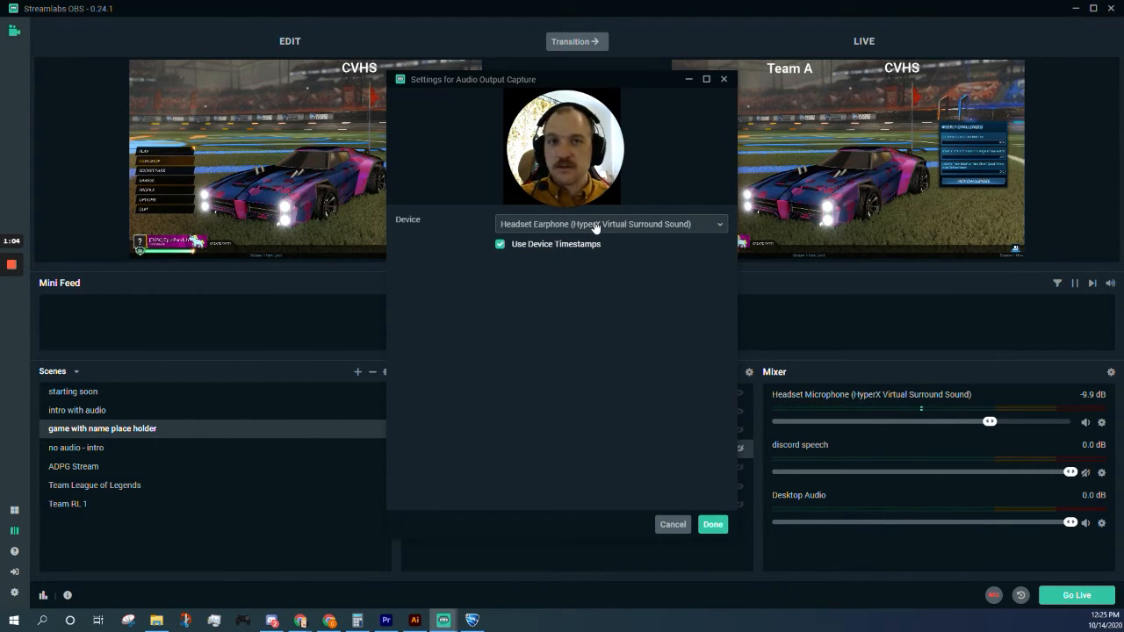
click(723, 79)
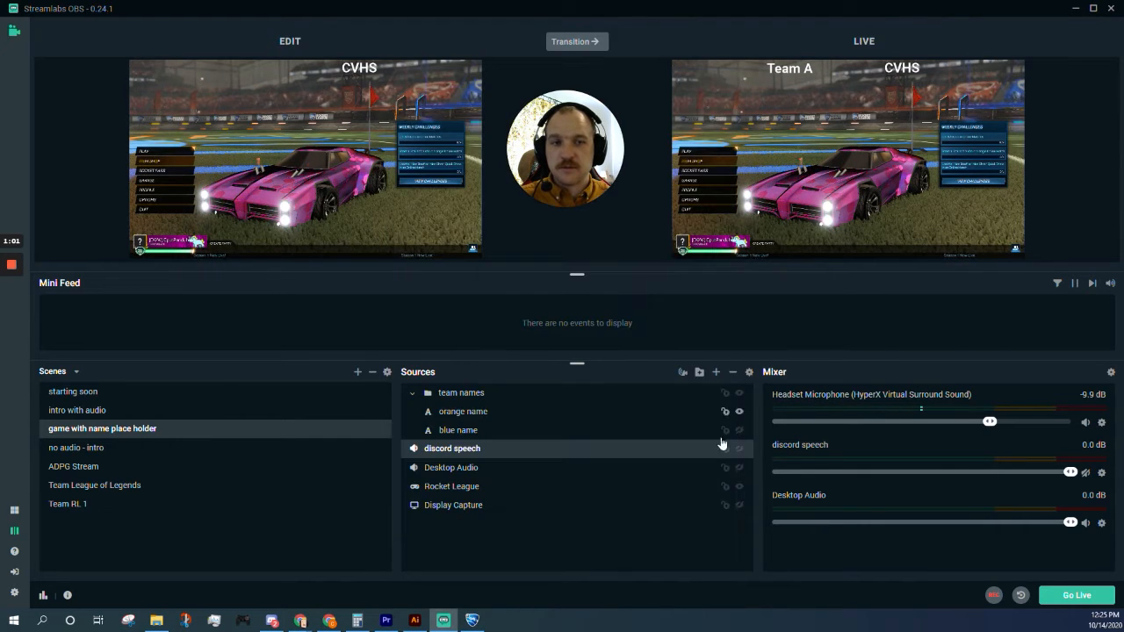
click(717, 372)
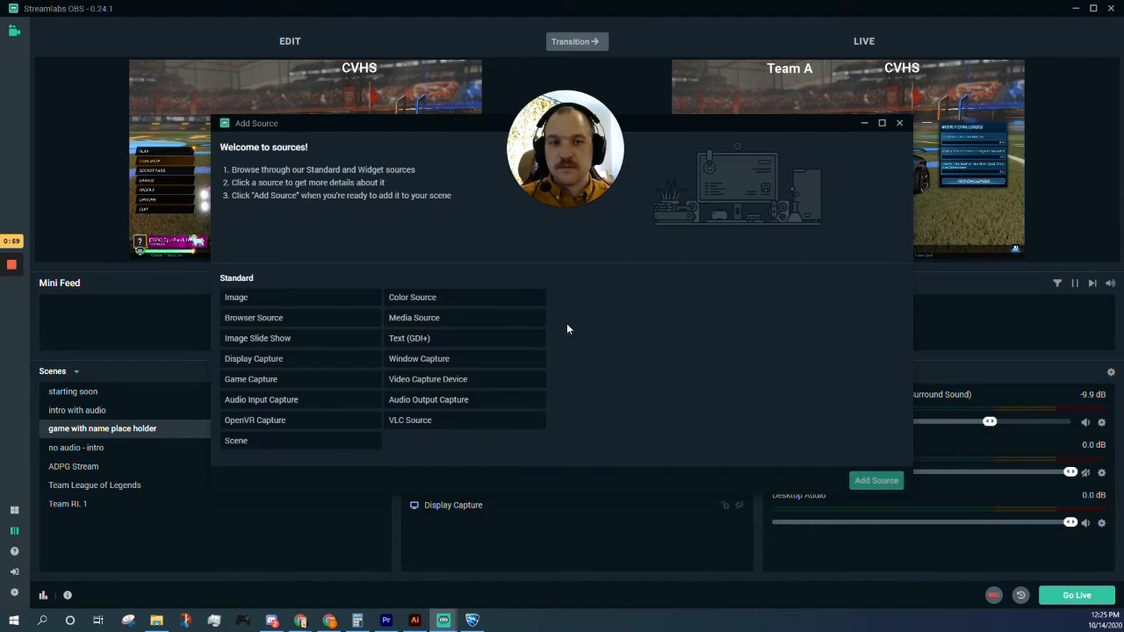
click(899, 123)
double_click(562, 449)
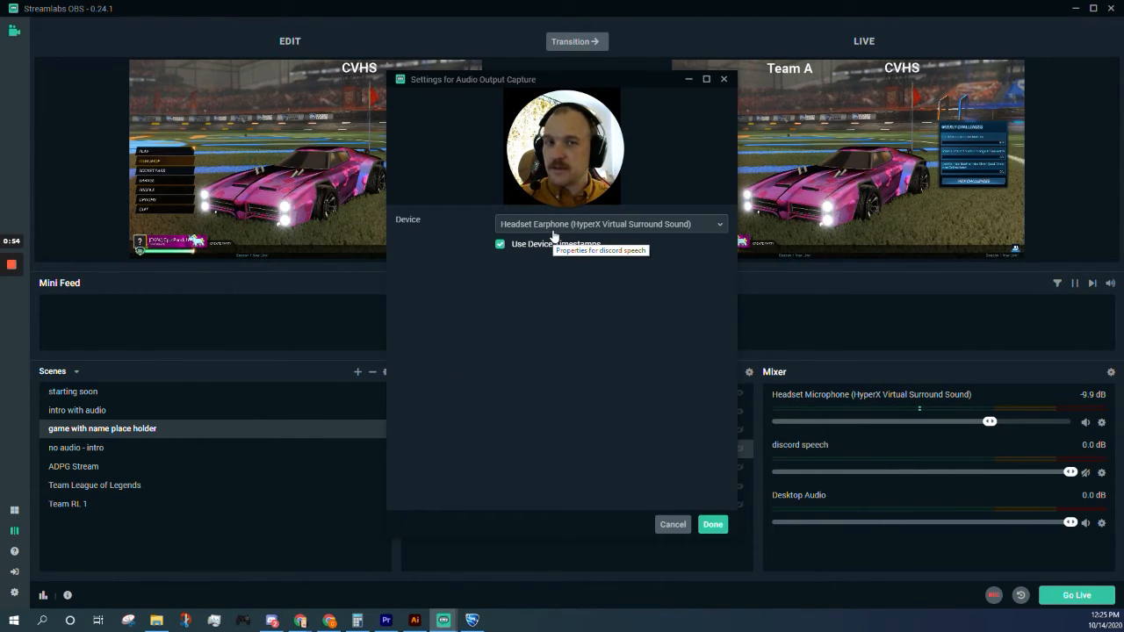
click(724, 79)
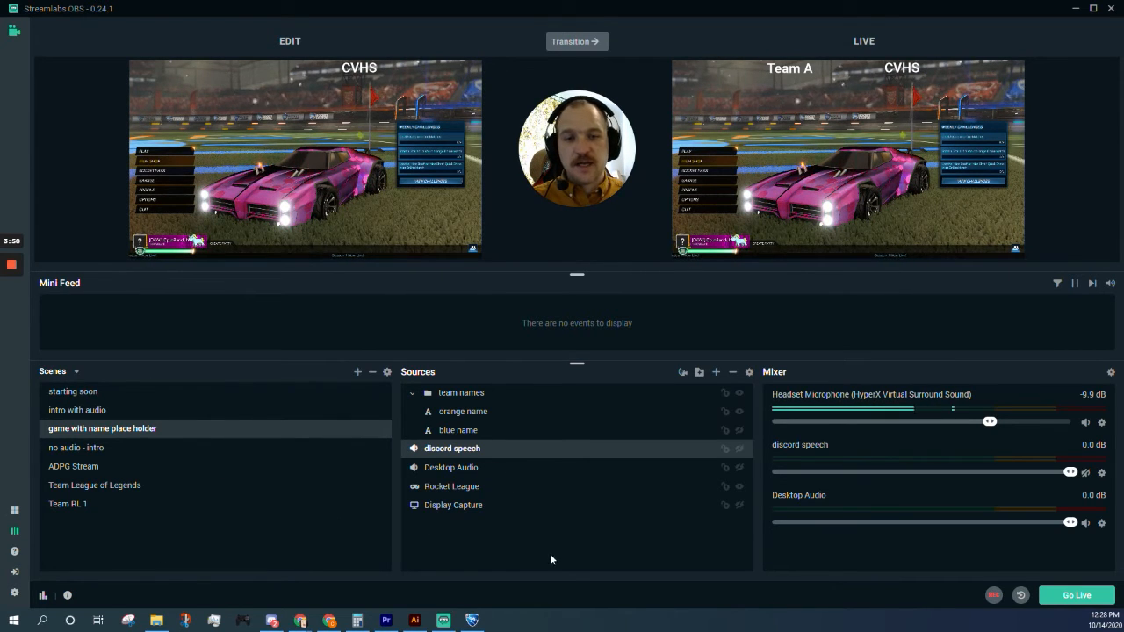
Step: Add a Video Capture Device source named 'caster' using the Logitech HD Webcam C270
click(715, 372)
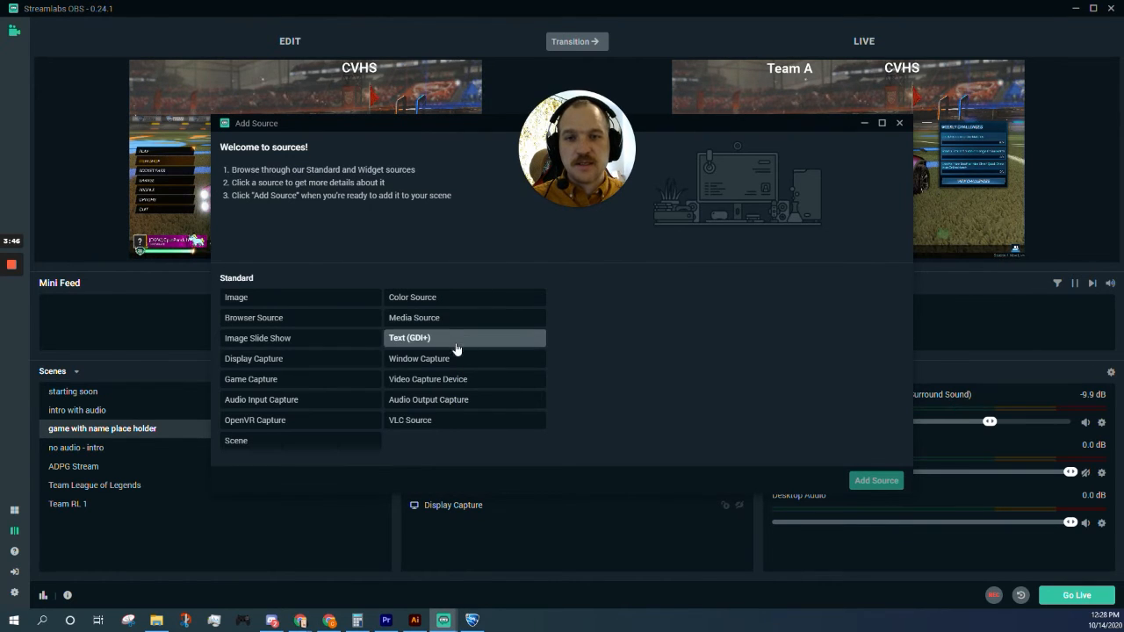
click(412, 378)
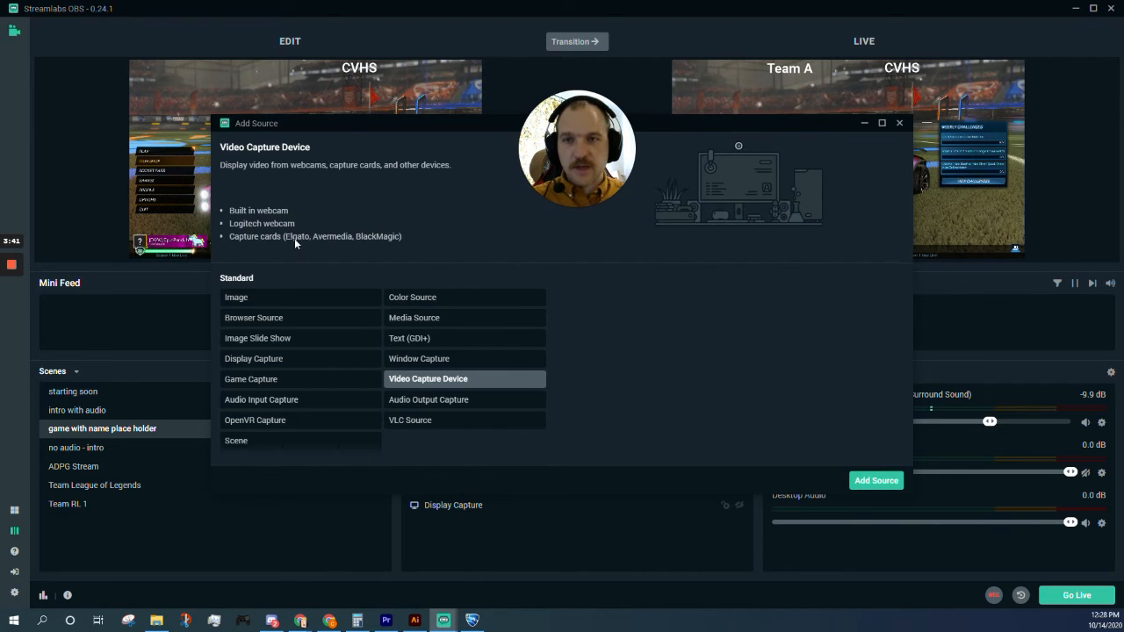
click(857, 476)
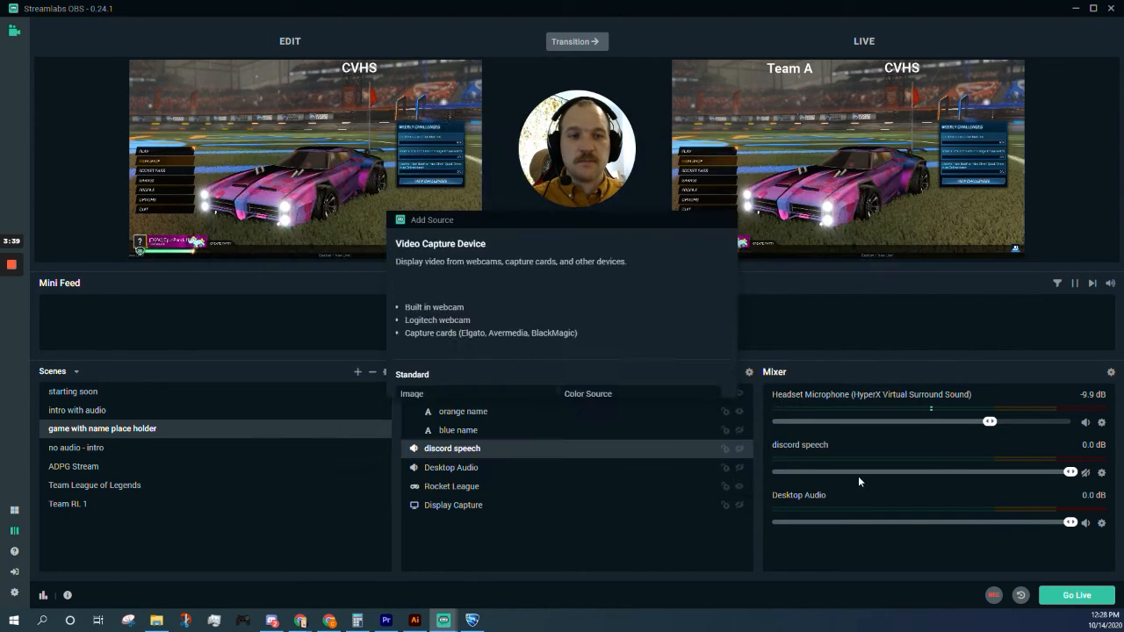
triple_click(480, 289)
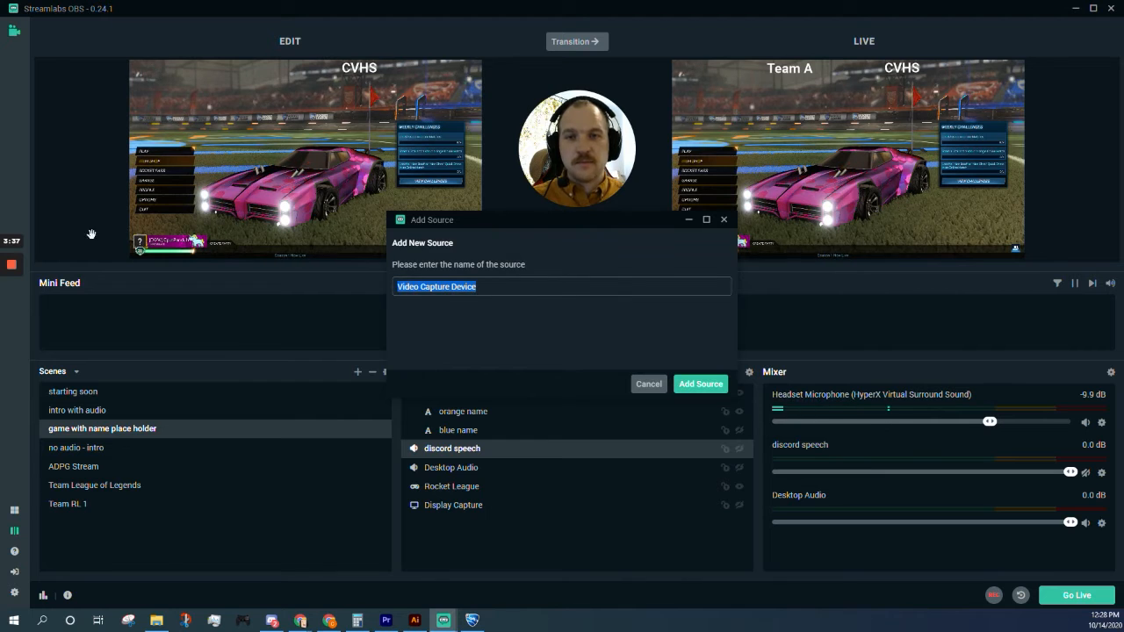
text(caster)
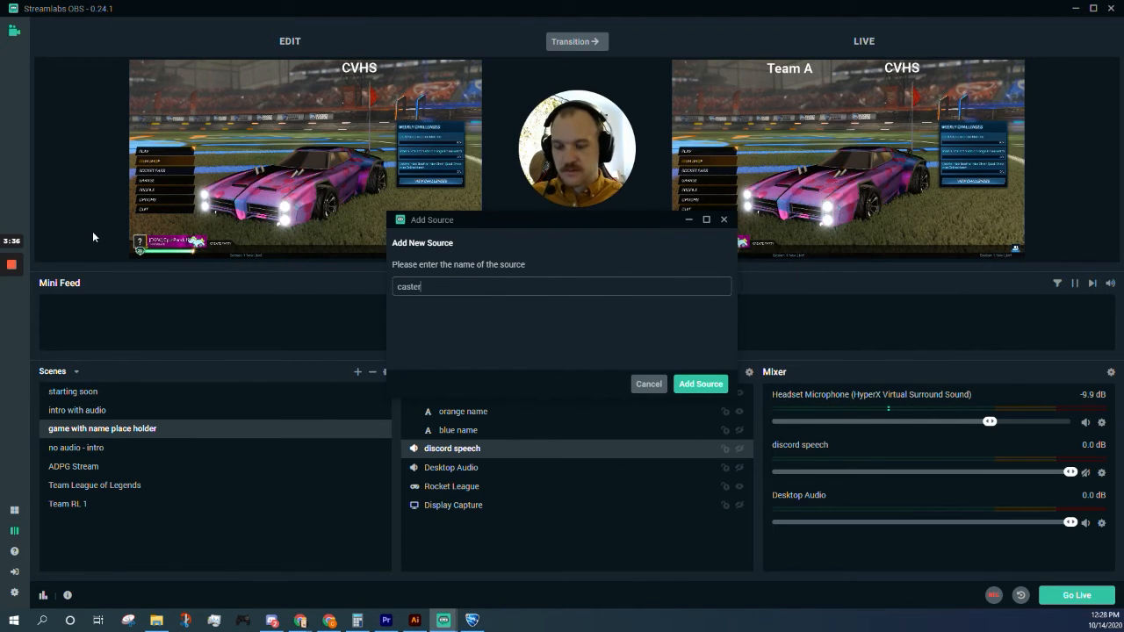
click(700, 383)
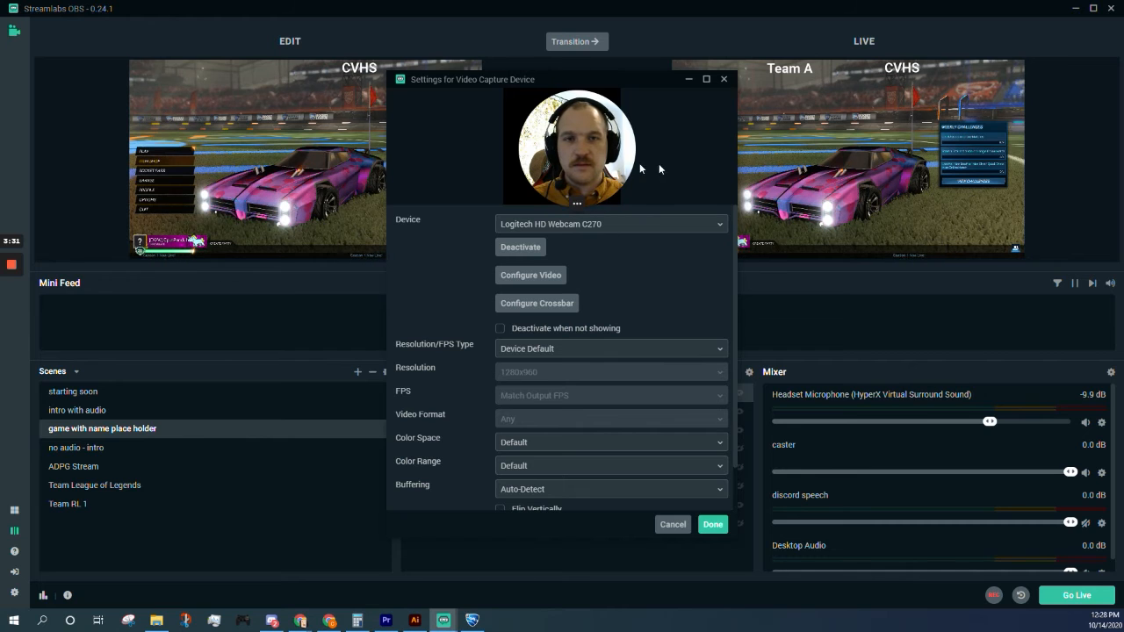
click(713, 524)
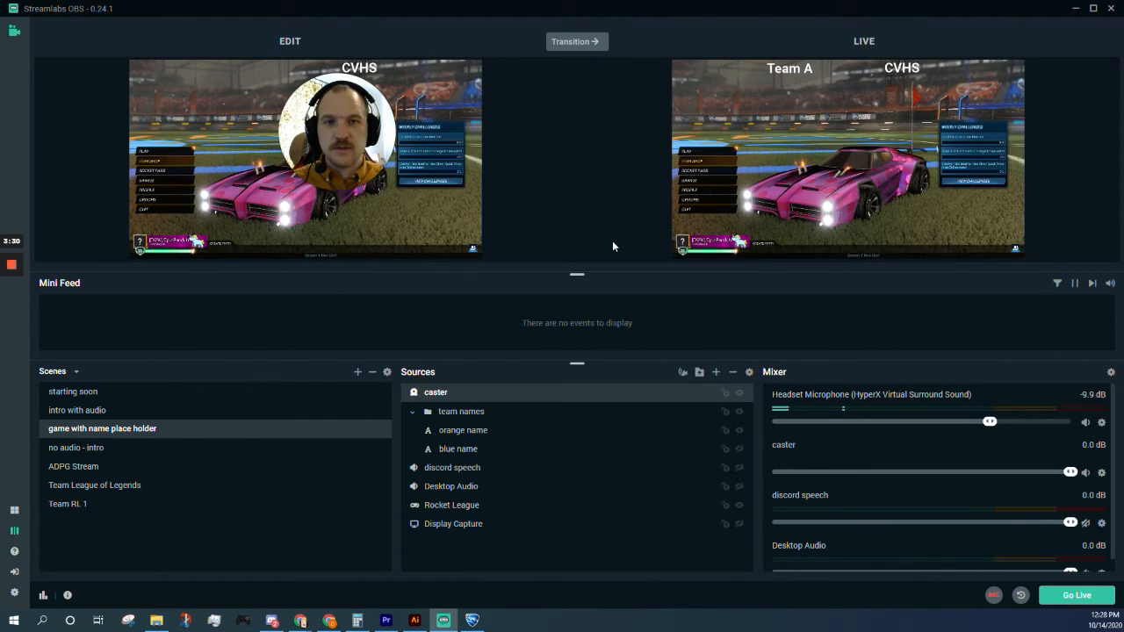
drag(351, 132, 605, 162)
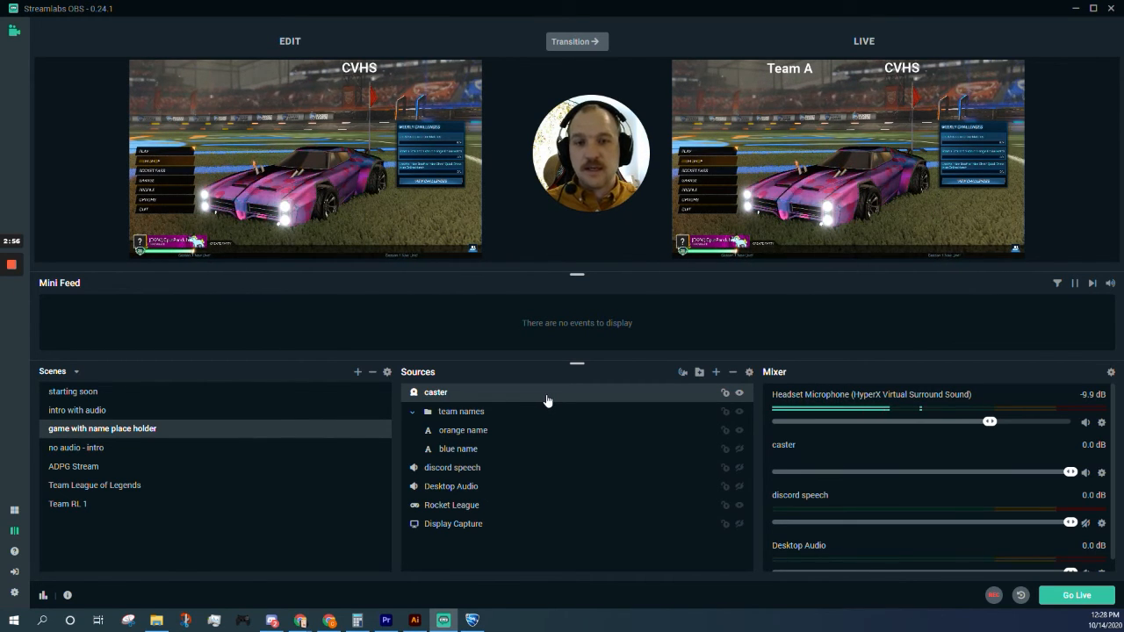
Step: Review the caster webcam settings without changes, after dismissing the source type list
click(716, 371)
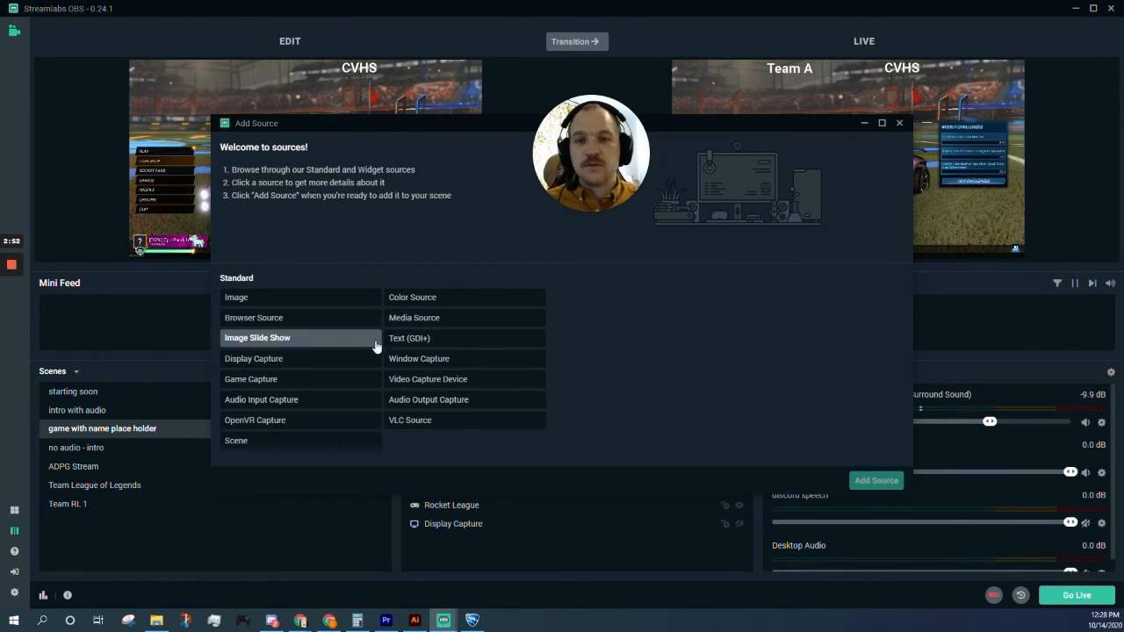
click(899, 123)
double_click(555, 393)
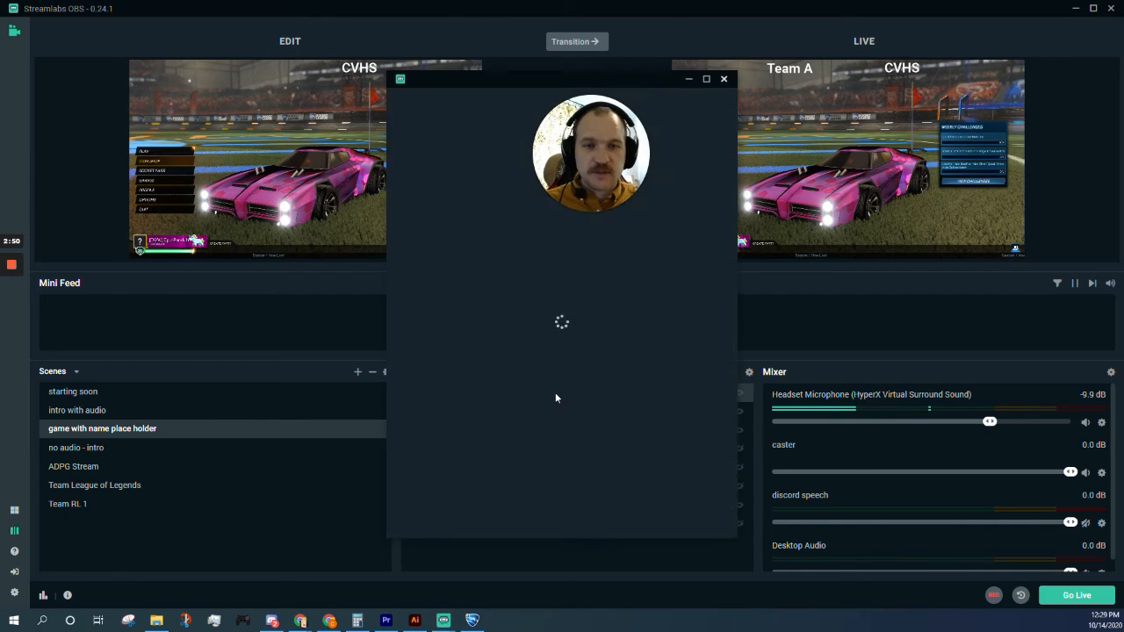
click(724, 79)
Step: Add a Chroma Key filter to caster through its Filters window, keeping the default key colour type
right_click(473, 392)
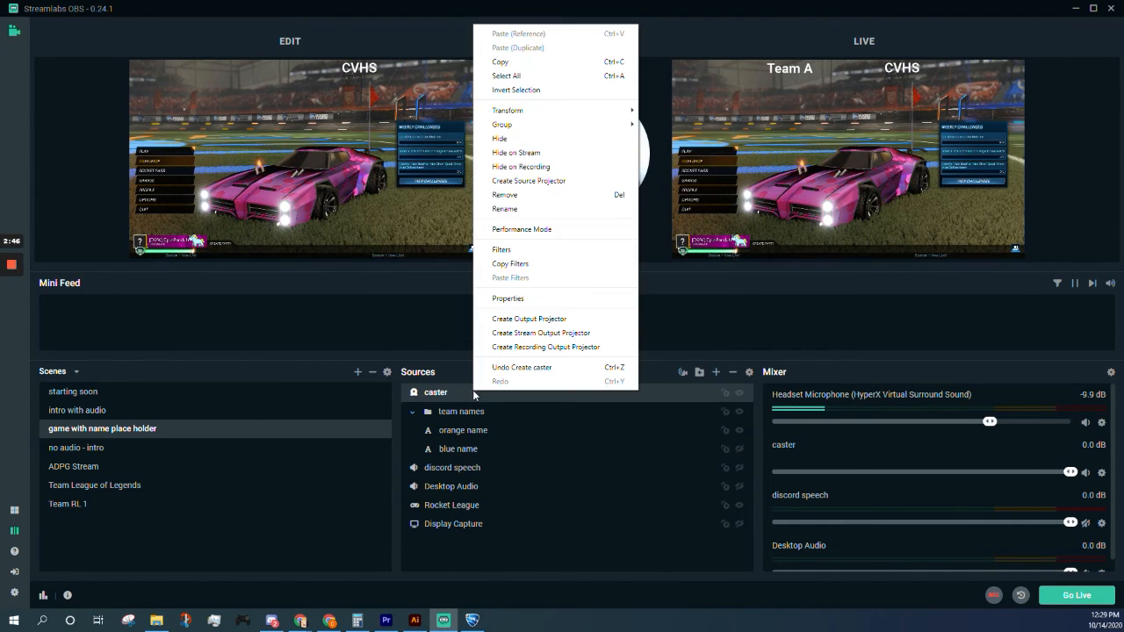
click(509, 250)
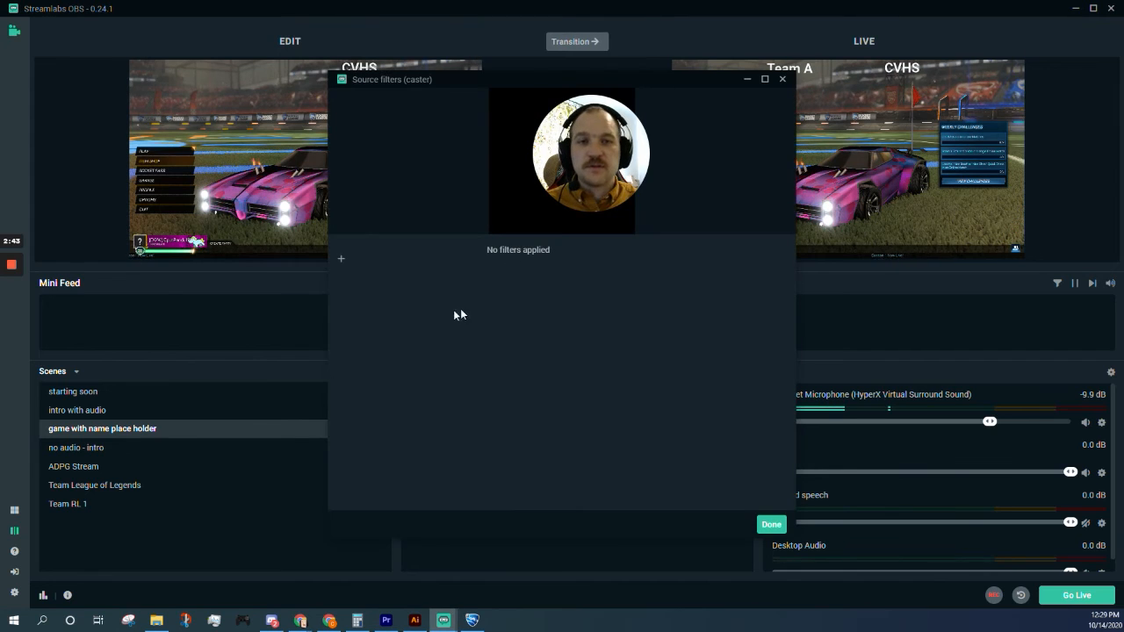
click(342, 253)
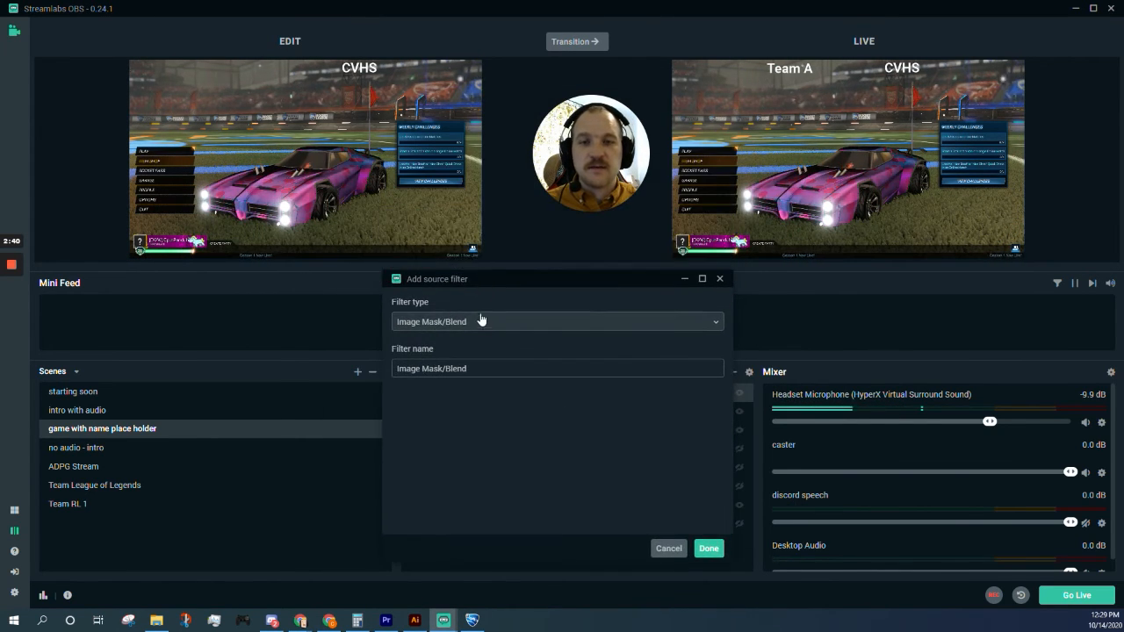
click(479, 321)
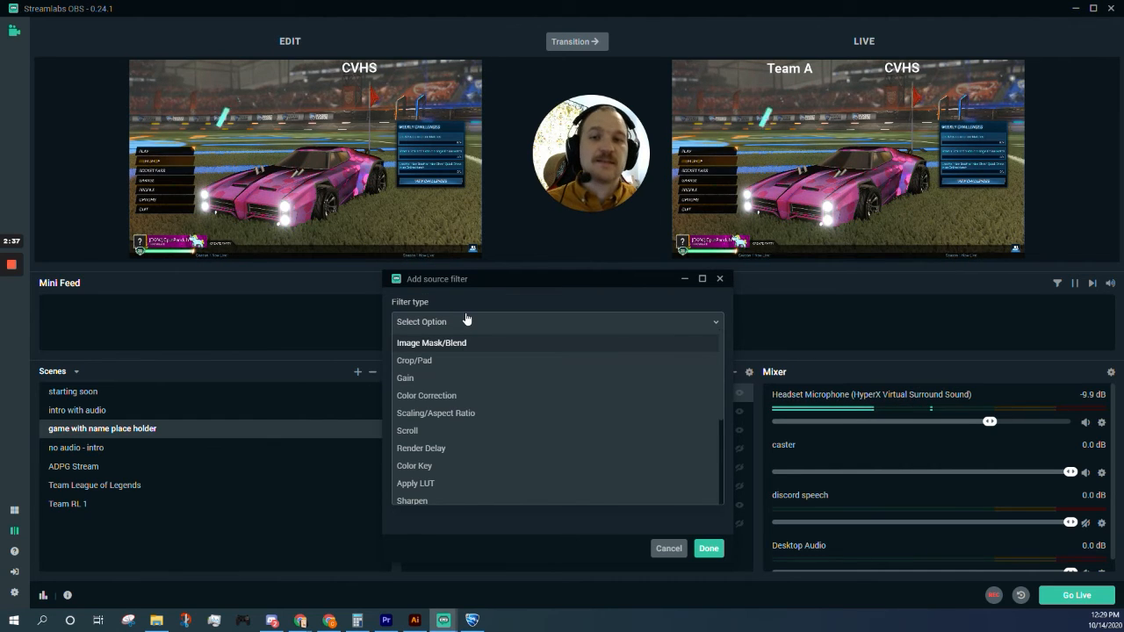
scroll(505, 386, down, 3)
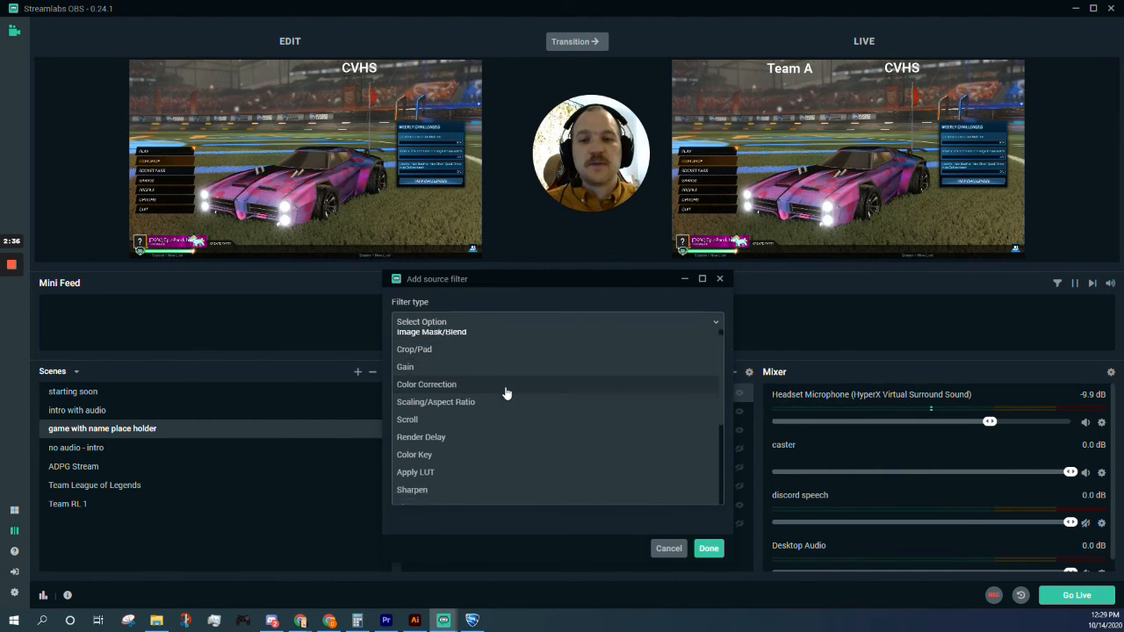
scroll(519, 401, down, 3)
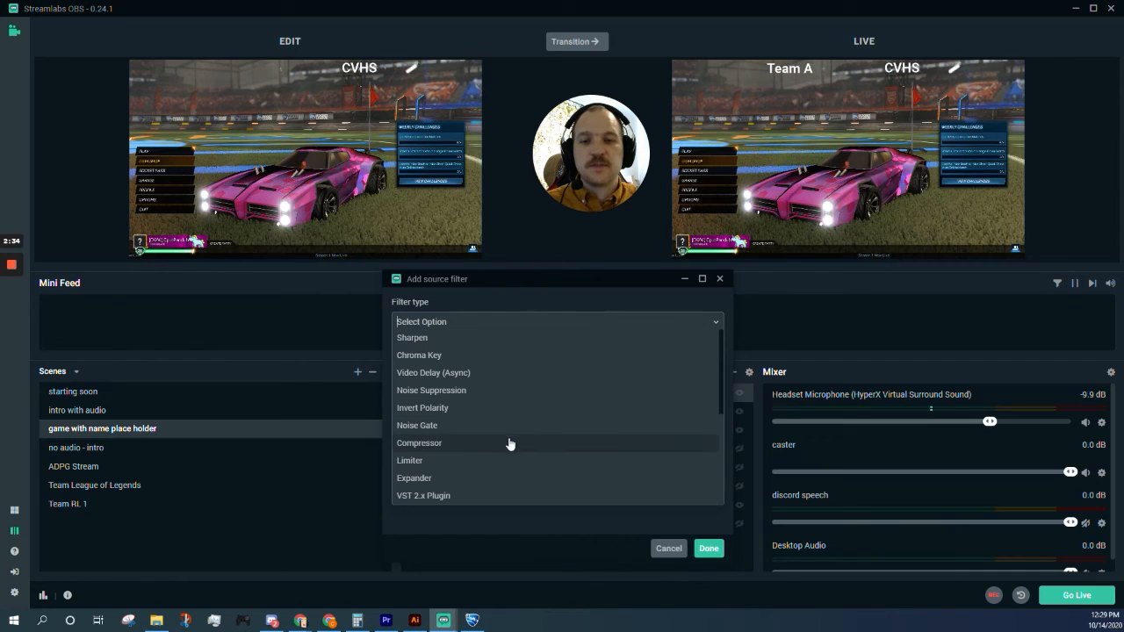
click(488, 354)
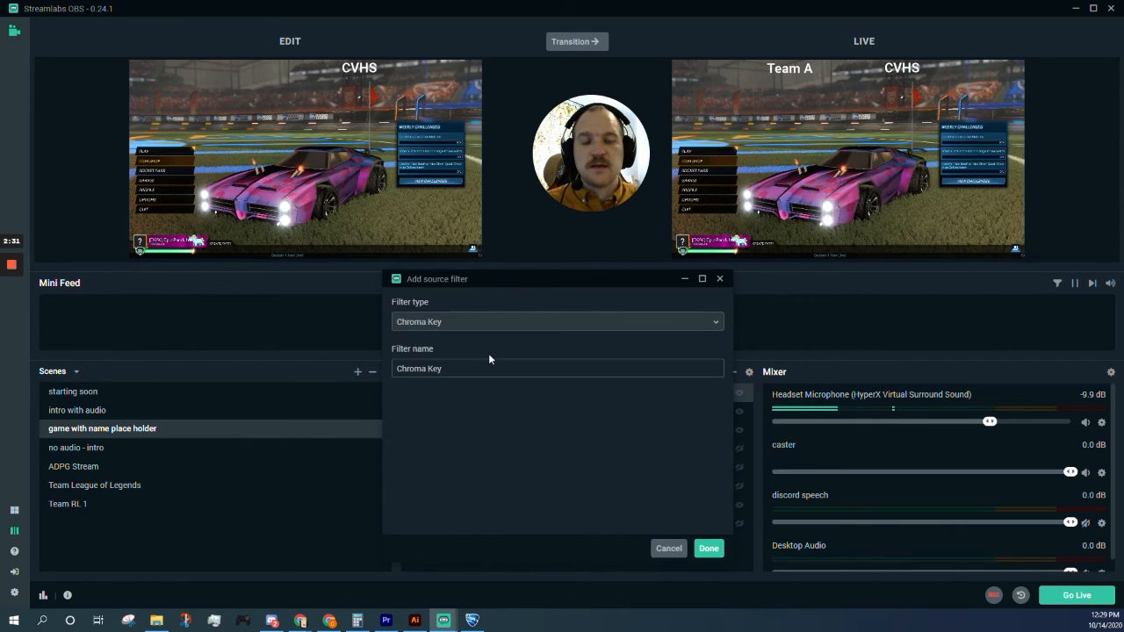
click(710, 546)
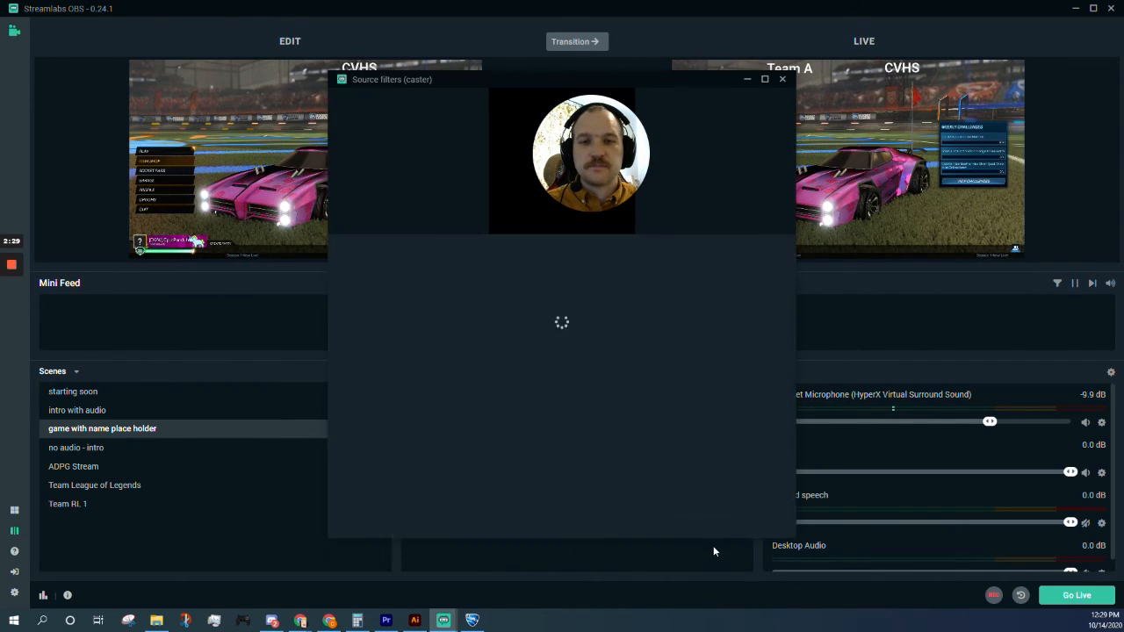
click(614, 257)
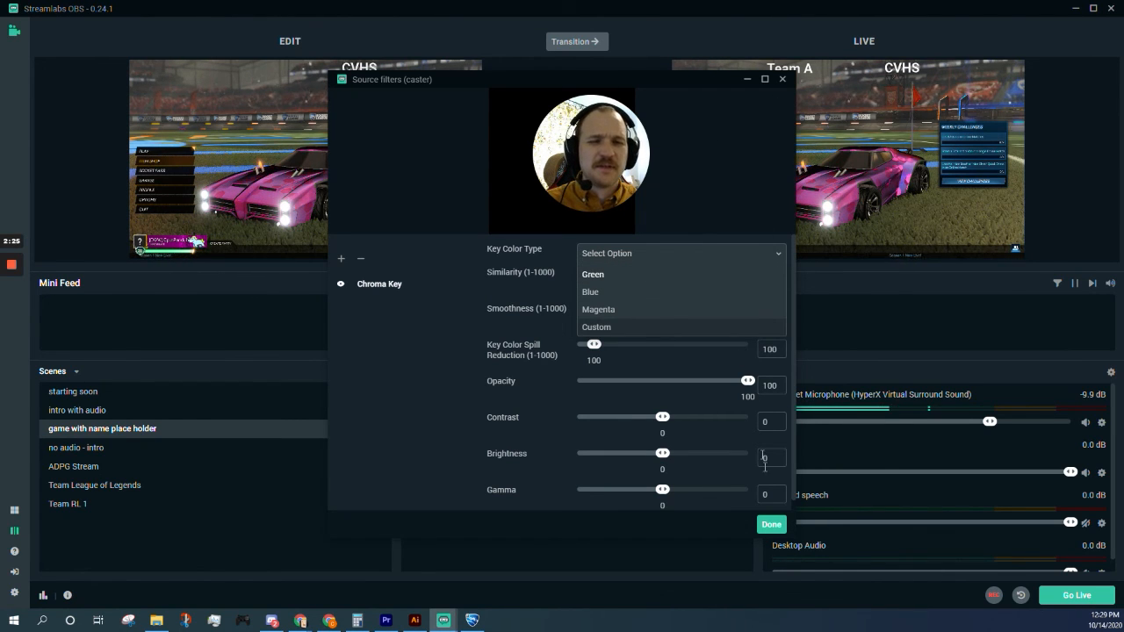
click(771, 525)
click(771, 525)
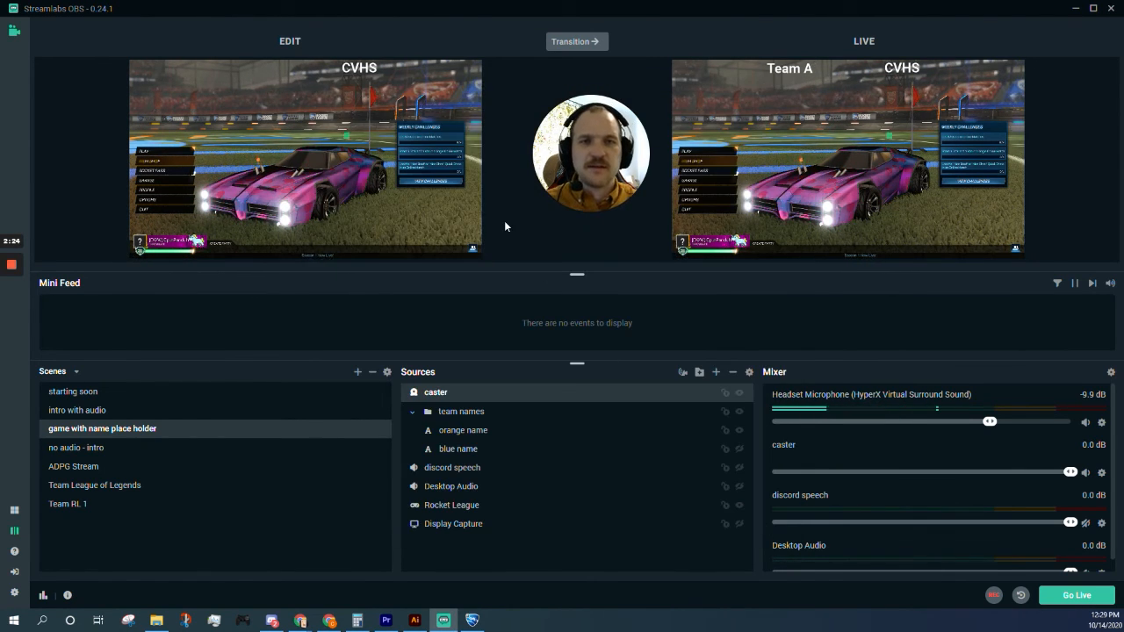